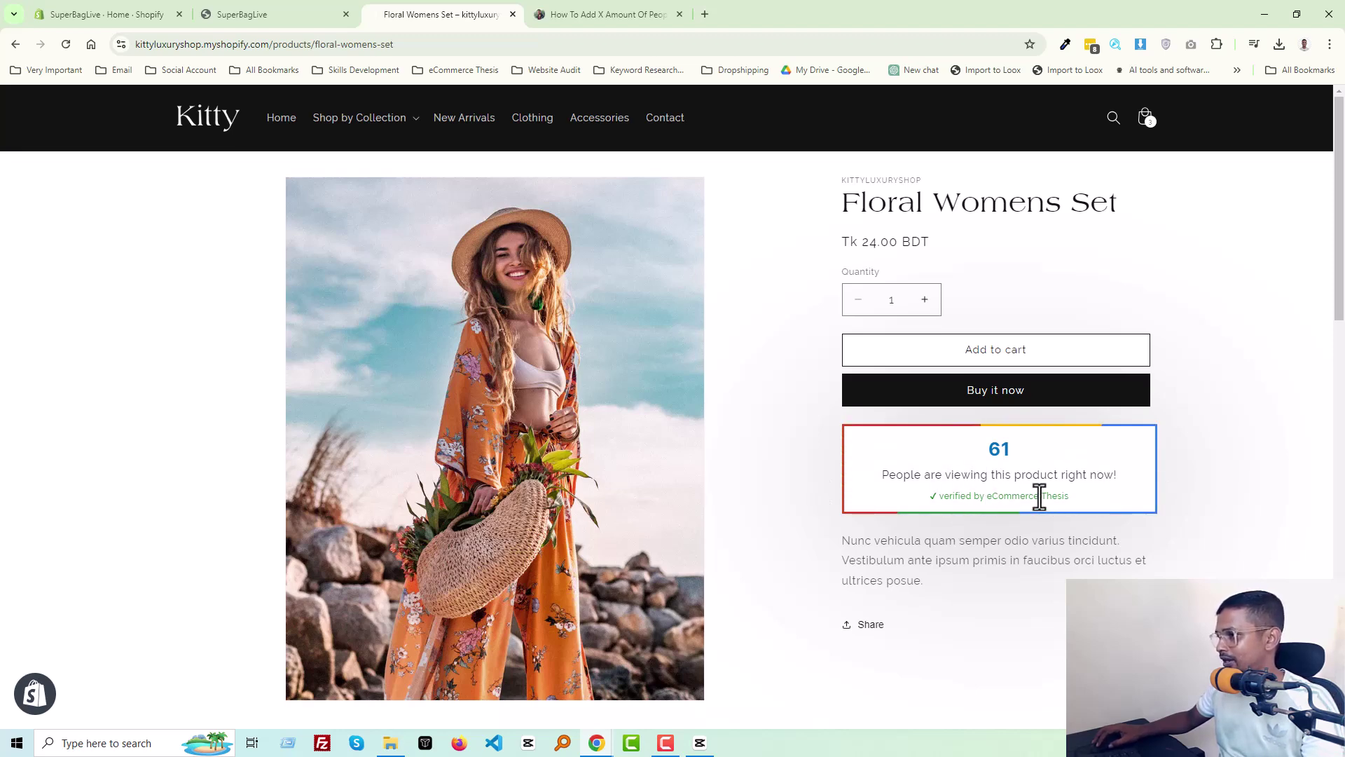
# Step: Reload the Floral Womens Set page three times, seeing viewer counts 61, 96 and 60
pyautogui.rightClick(772, 342)
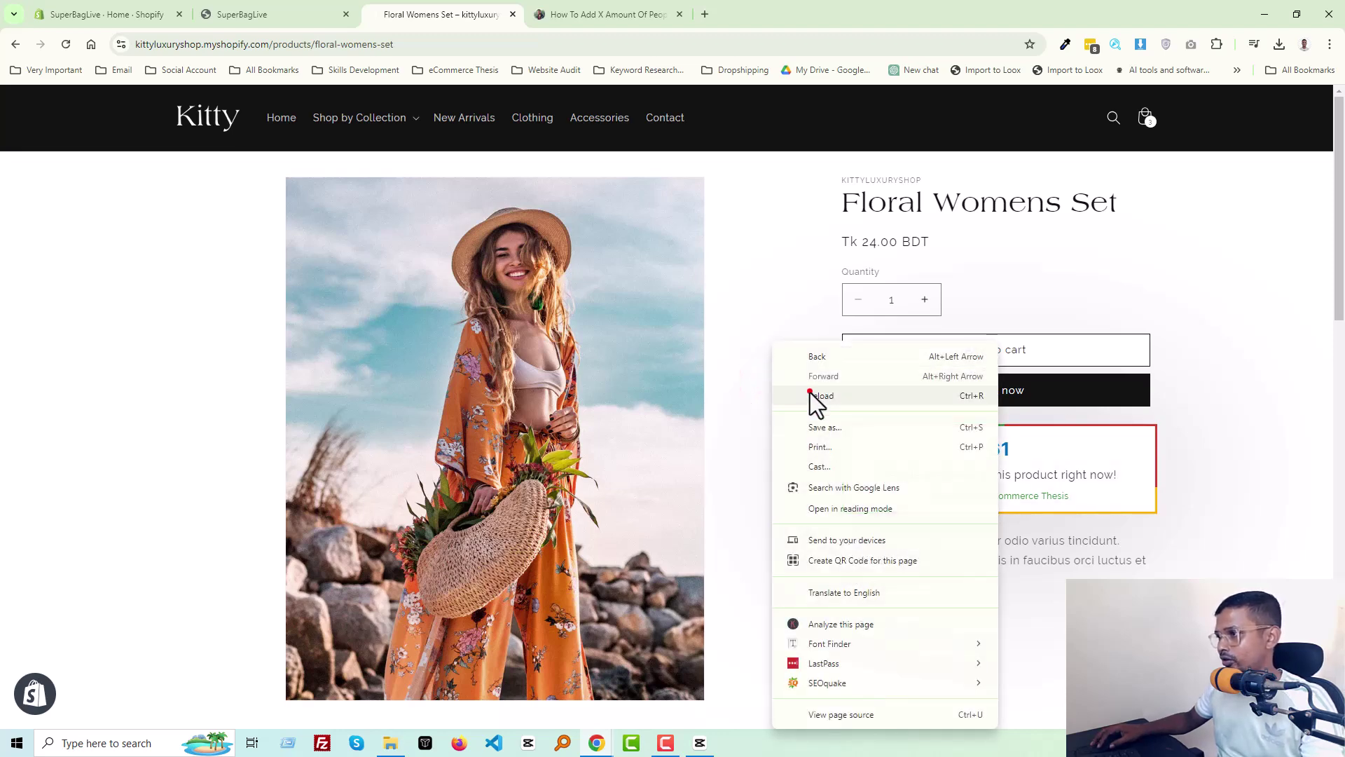
pyautogui.click(812, 395)
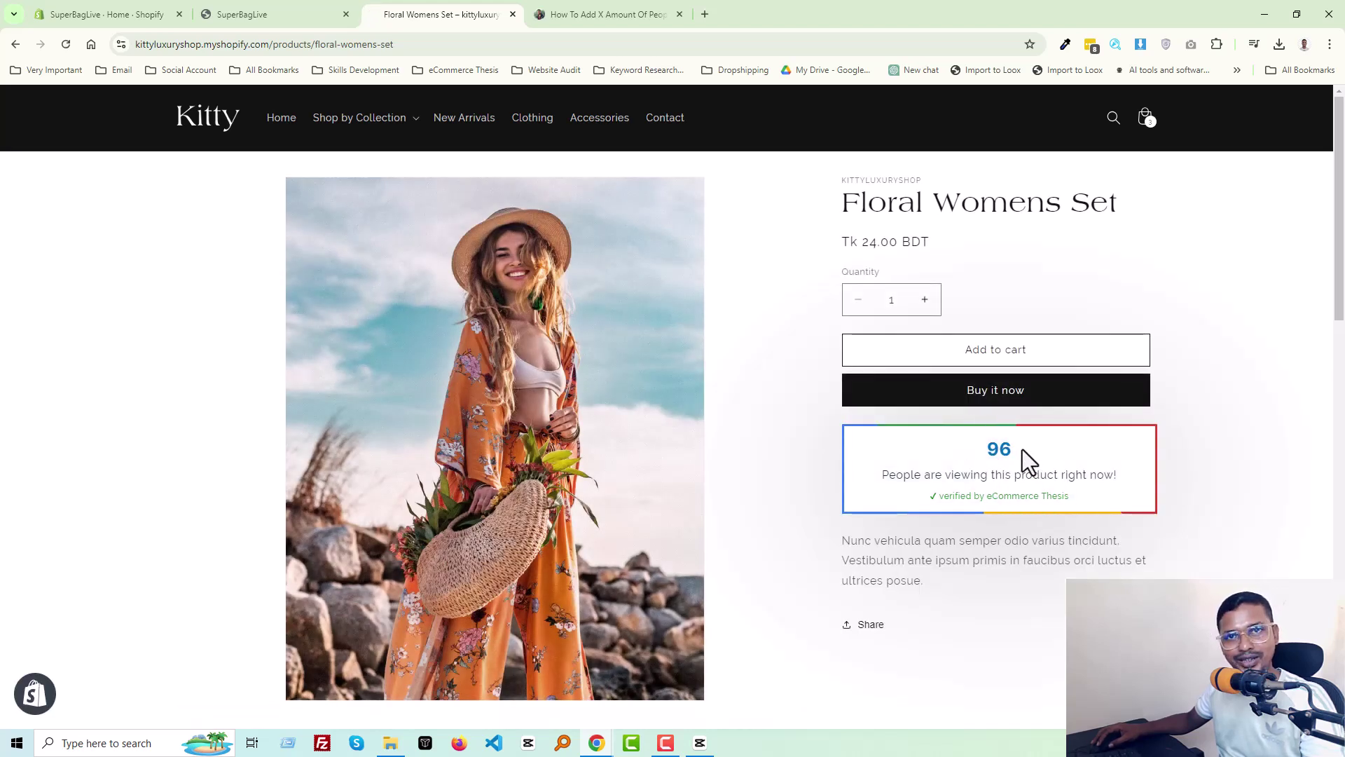
pyautogui.rightClick(798, 401)
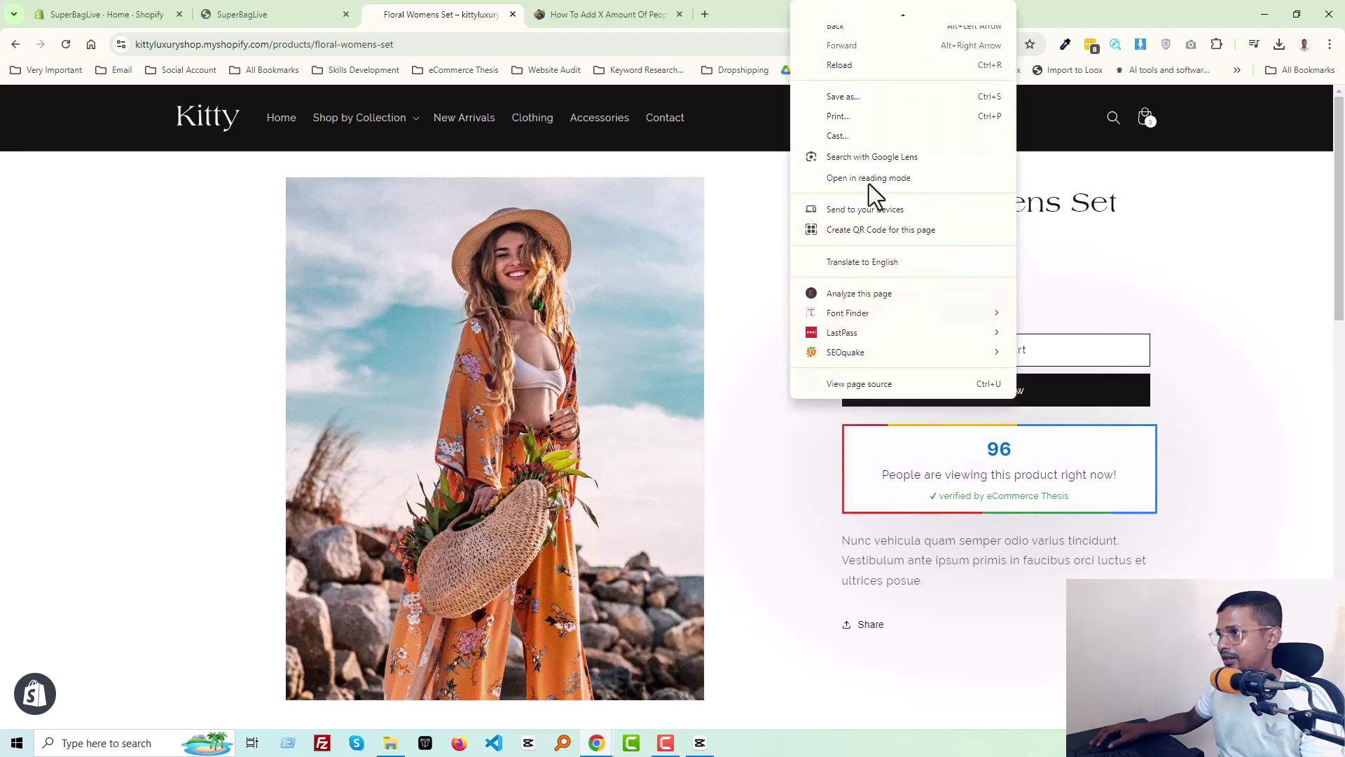
pyautogui.click(836, 67)
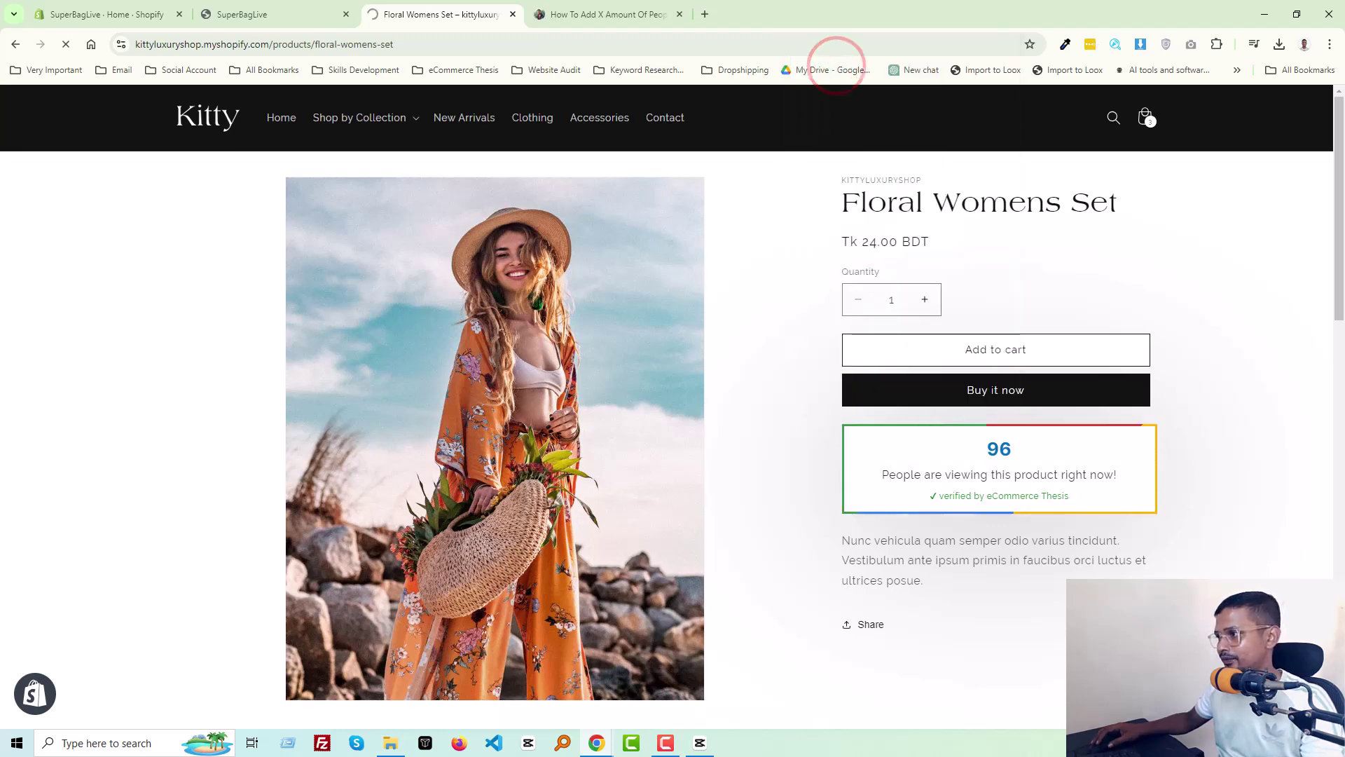
pyautogui.rightClick(786, 352)
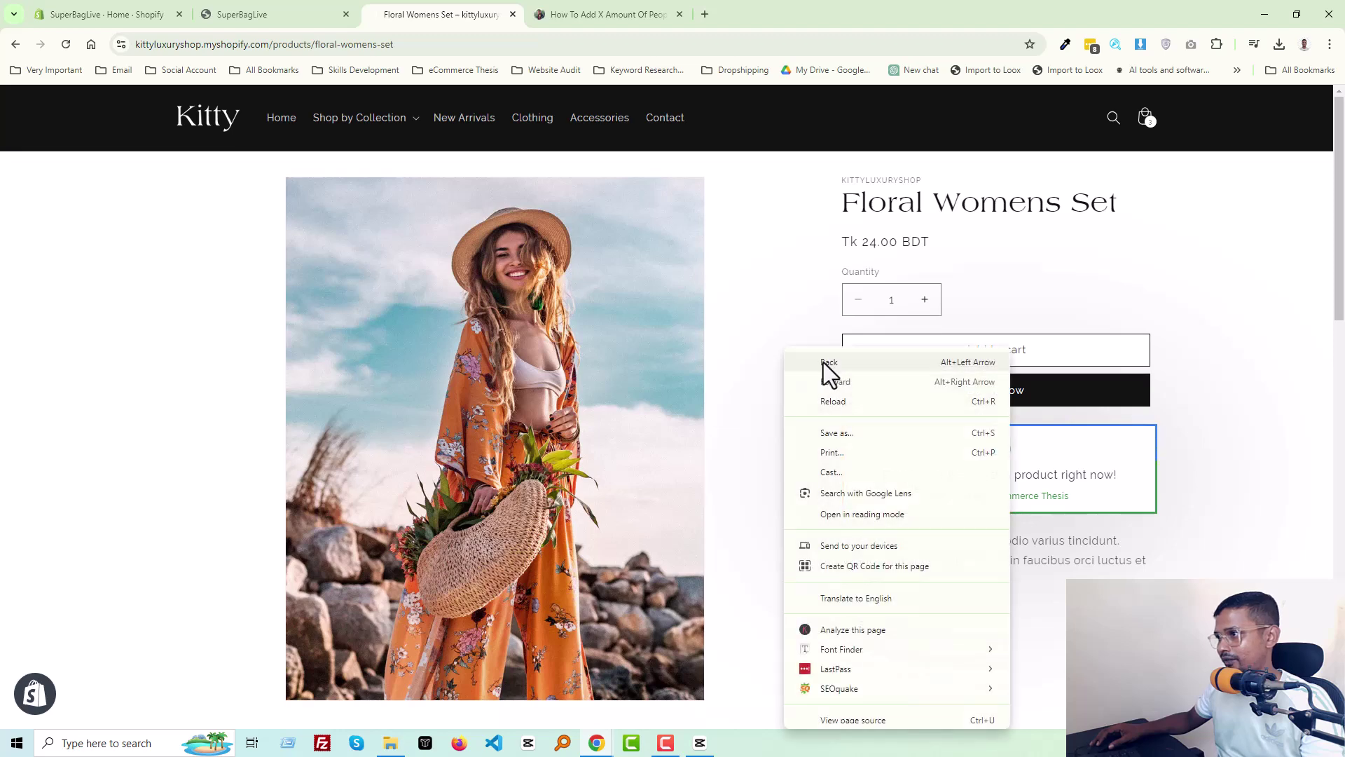
pyautogui.click(845, 402)
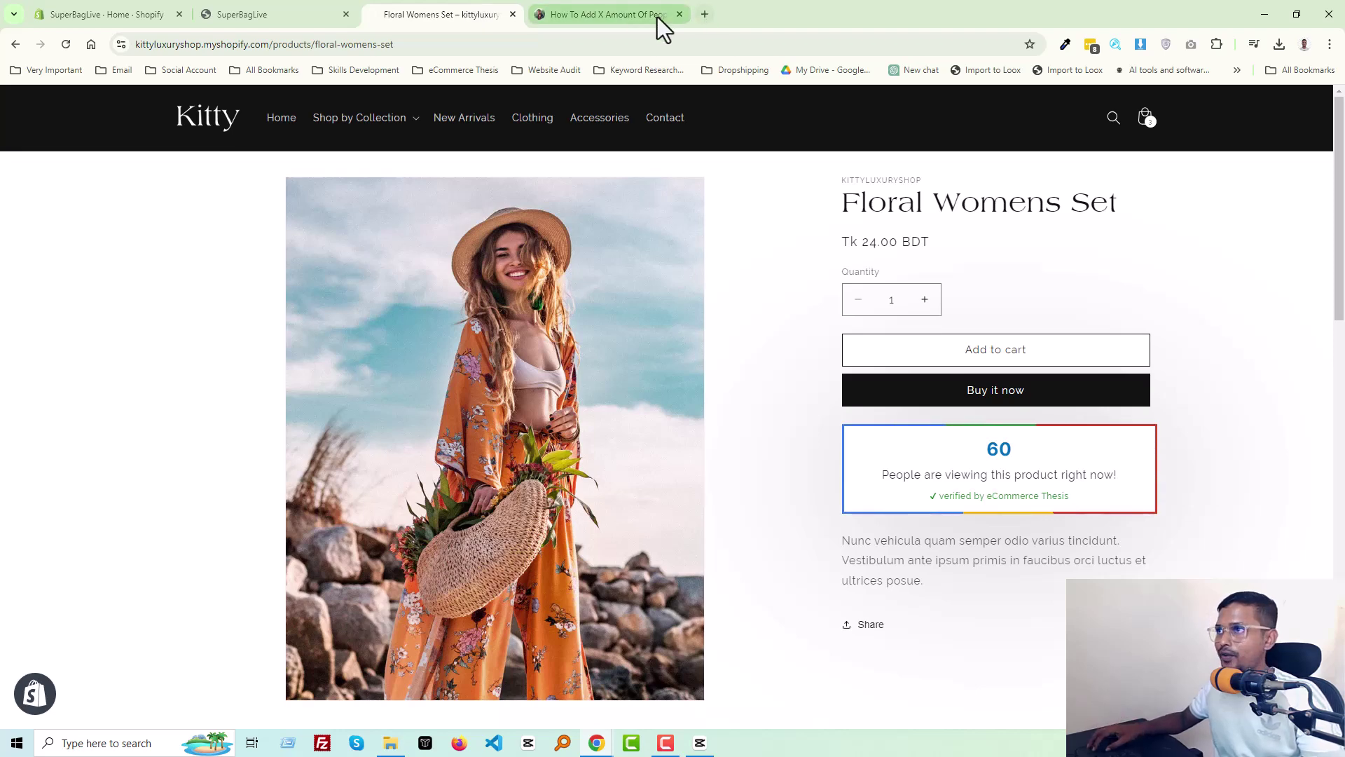
# Step: Open the 'How To Add X Amount Of People' article and select Step 1's people-are-viewing.liquid sentence
pyautogui.click(617, 20)
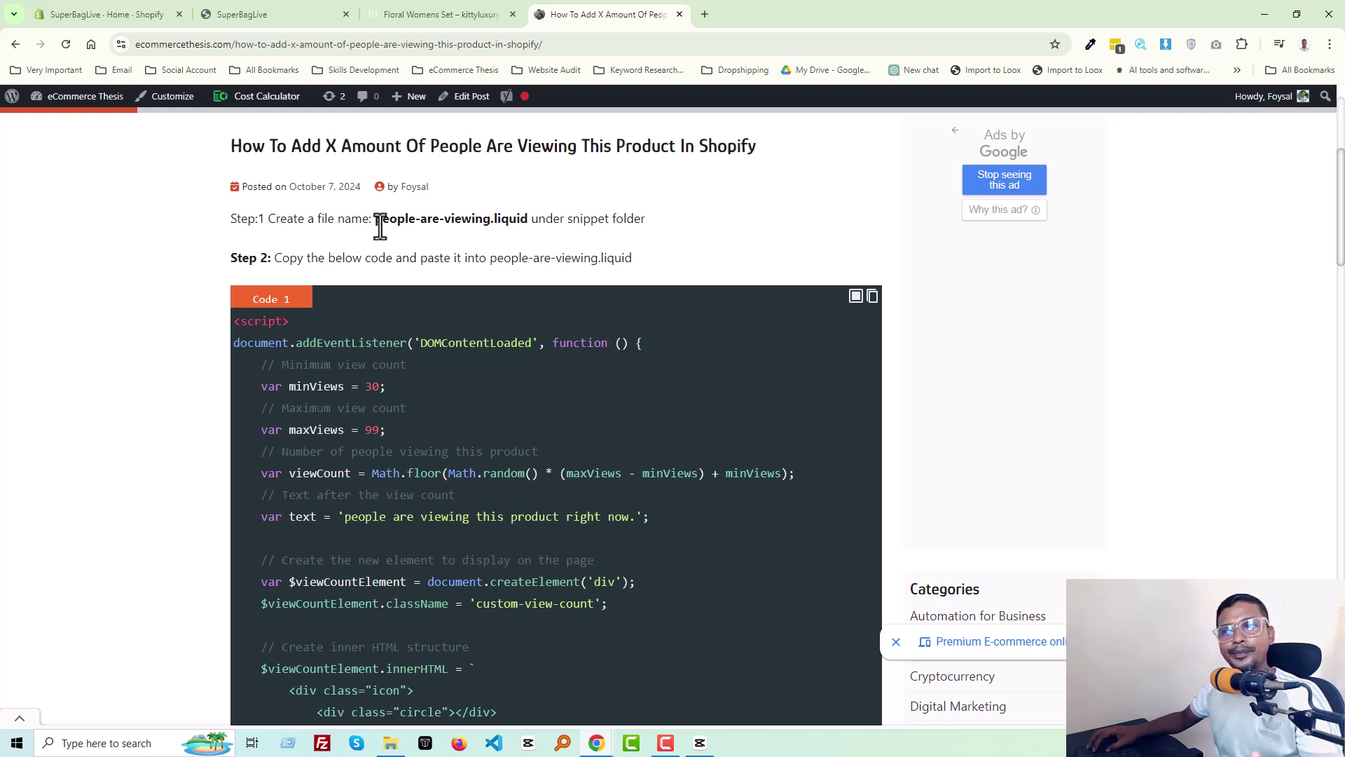
pyautogui.moveTo(379, 222); pyautogui.dragTo(528, 218)
pyautogui.click(576, 220)
pyautogui.moveTo(643, 219); pyautogui.dragTo(272, 229)
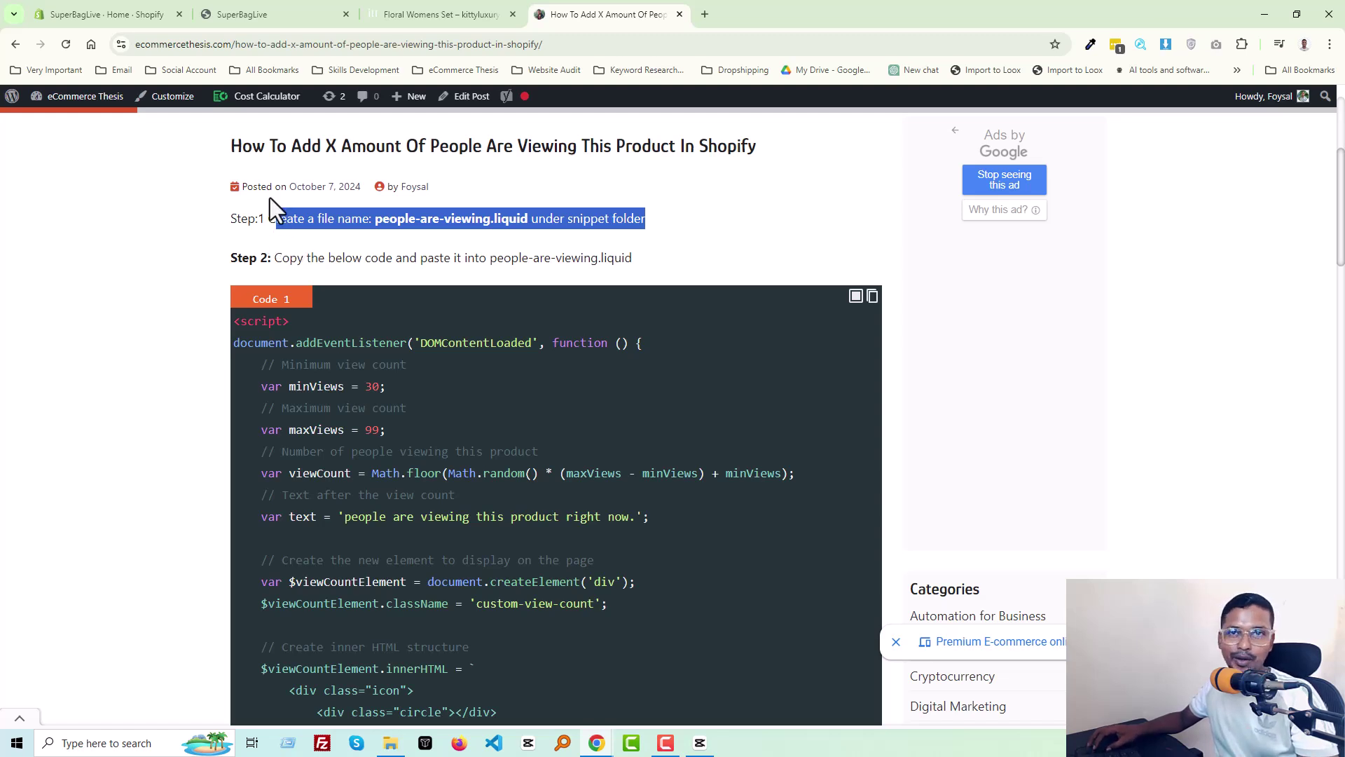
# Step: Reload the SuperBagLive storefront
pyautogui.click(116, 10)
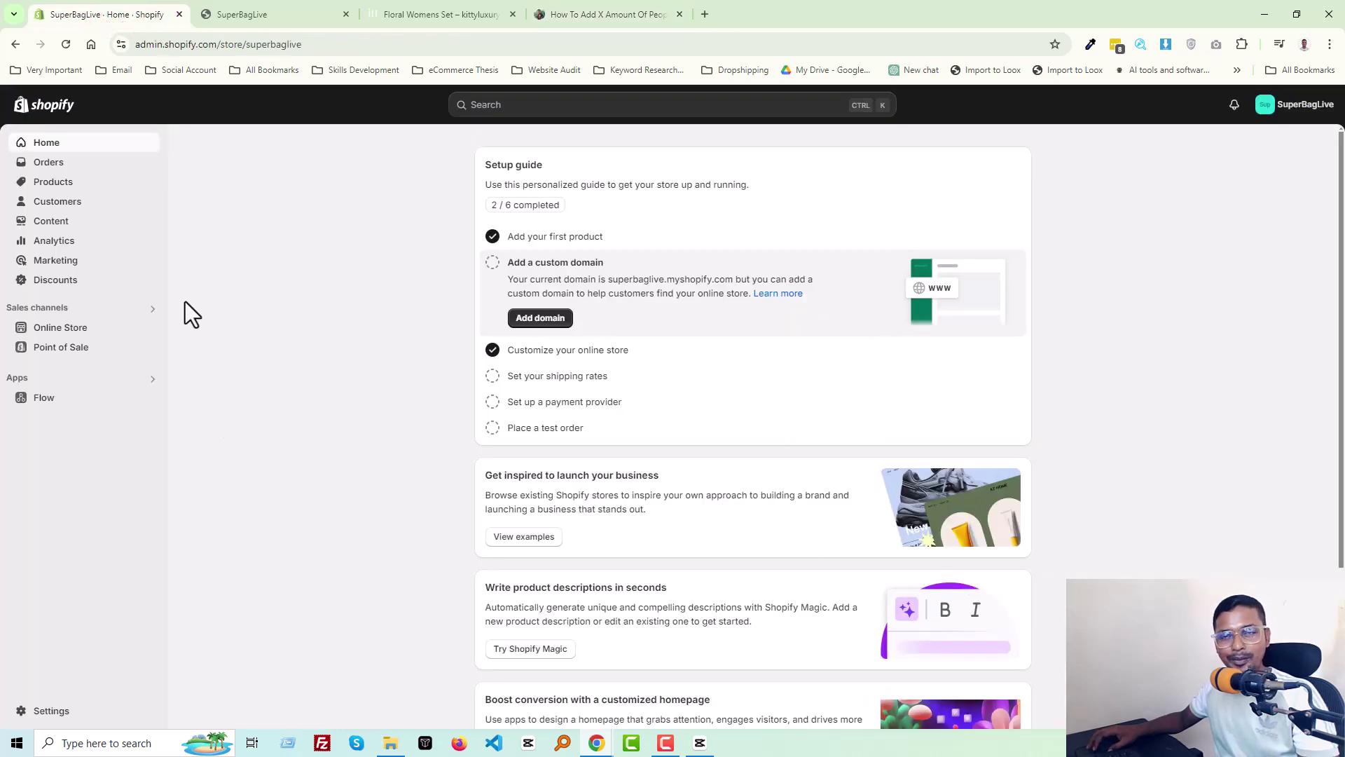
pyautogui.click(244, 14)
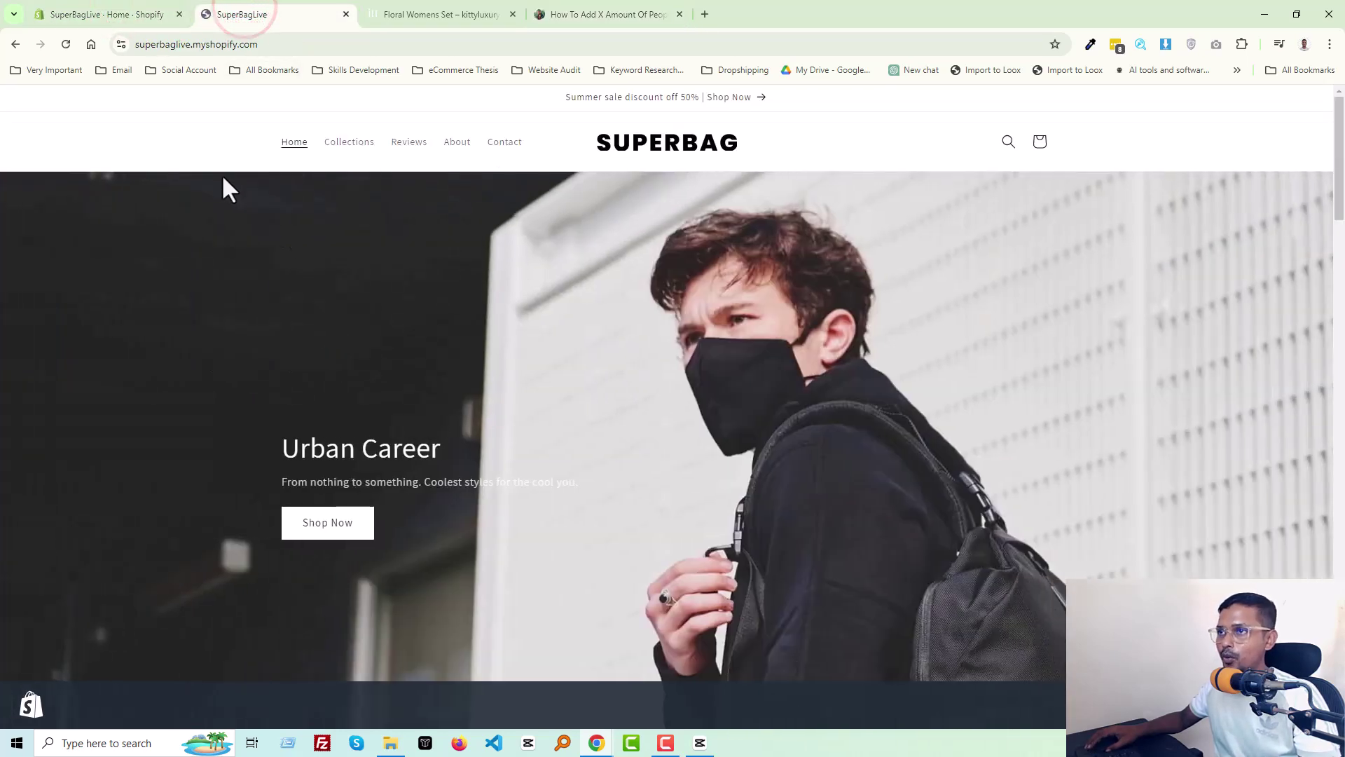
pyautogui.rightClick(212, 175)
pyautogui.click(248, 220)
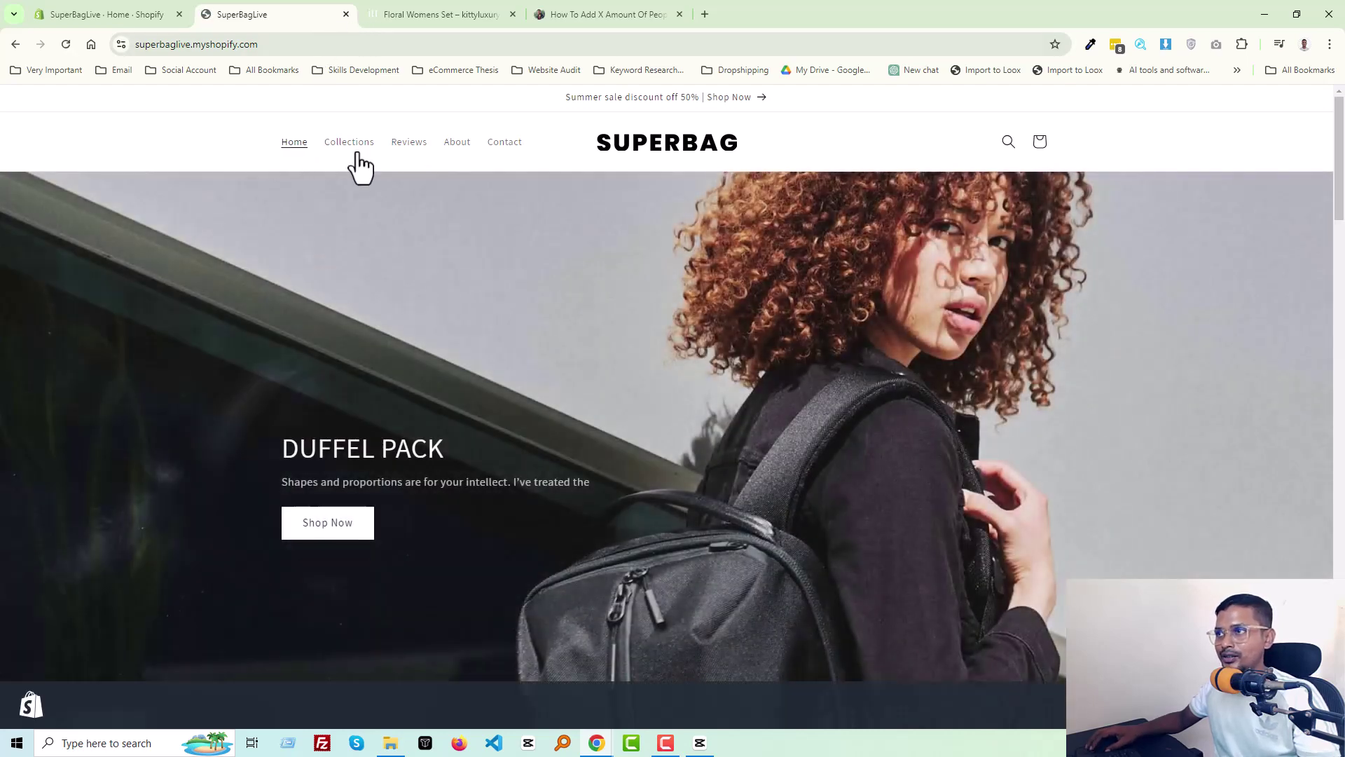
# Step: Check the Nike Unisex Nike Heritage Backpack page against the Floral set, then return to admin home
pyautogui.scroll(-10, 452, 216)
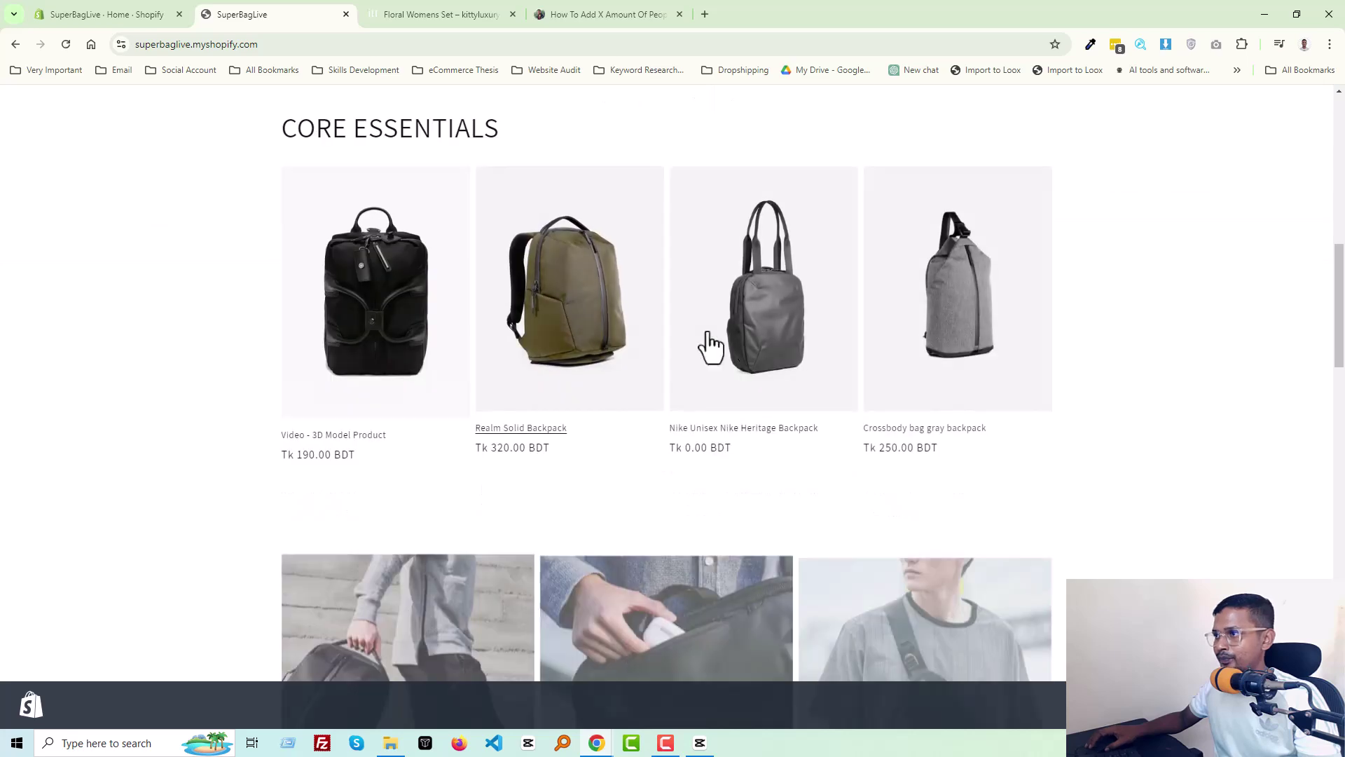
pyautogui.click(769, 333)
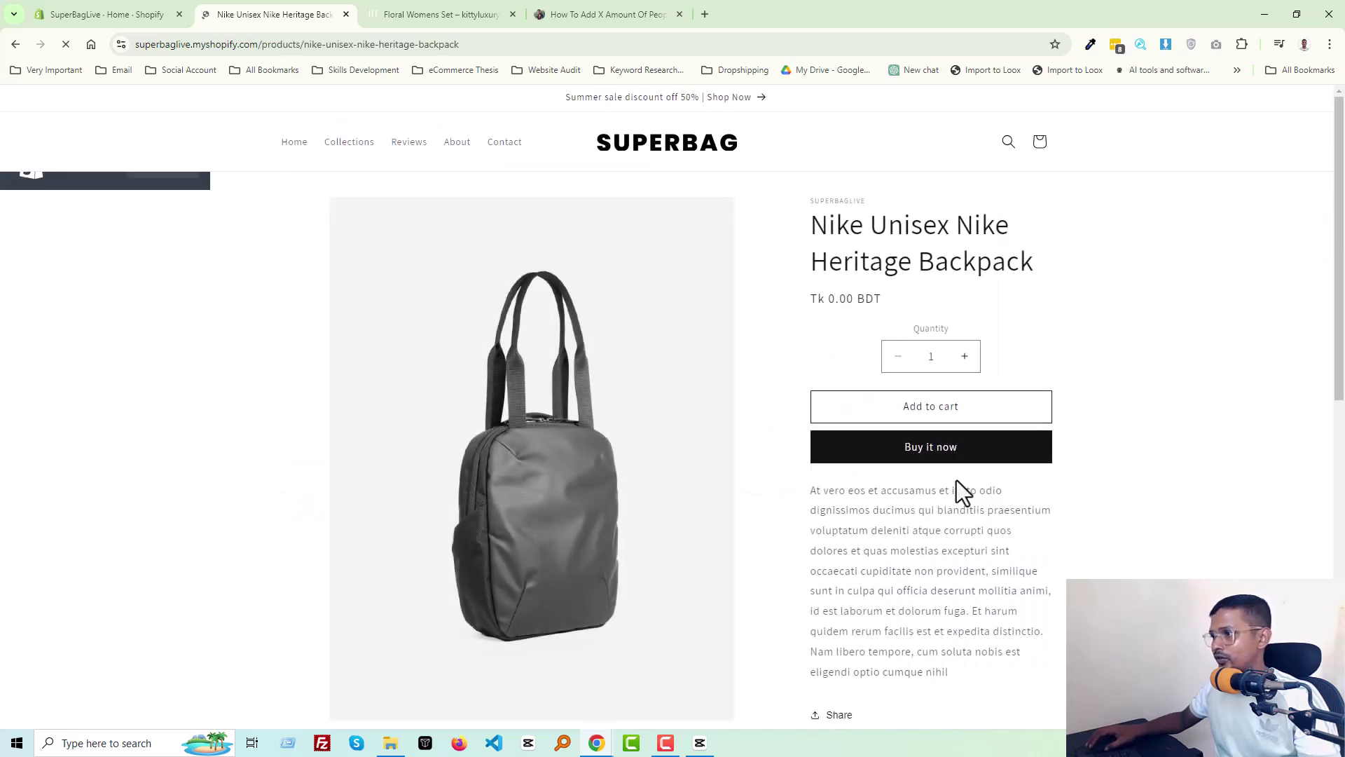
pyautogui.click(406, 14)
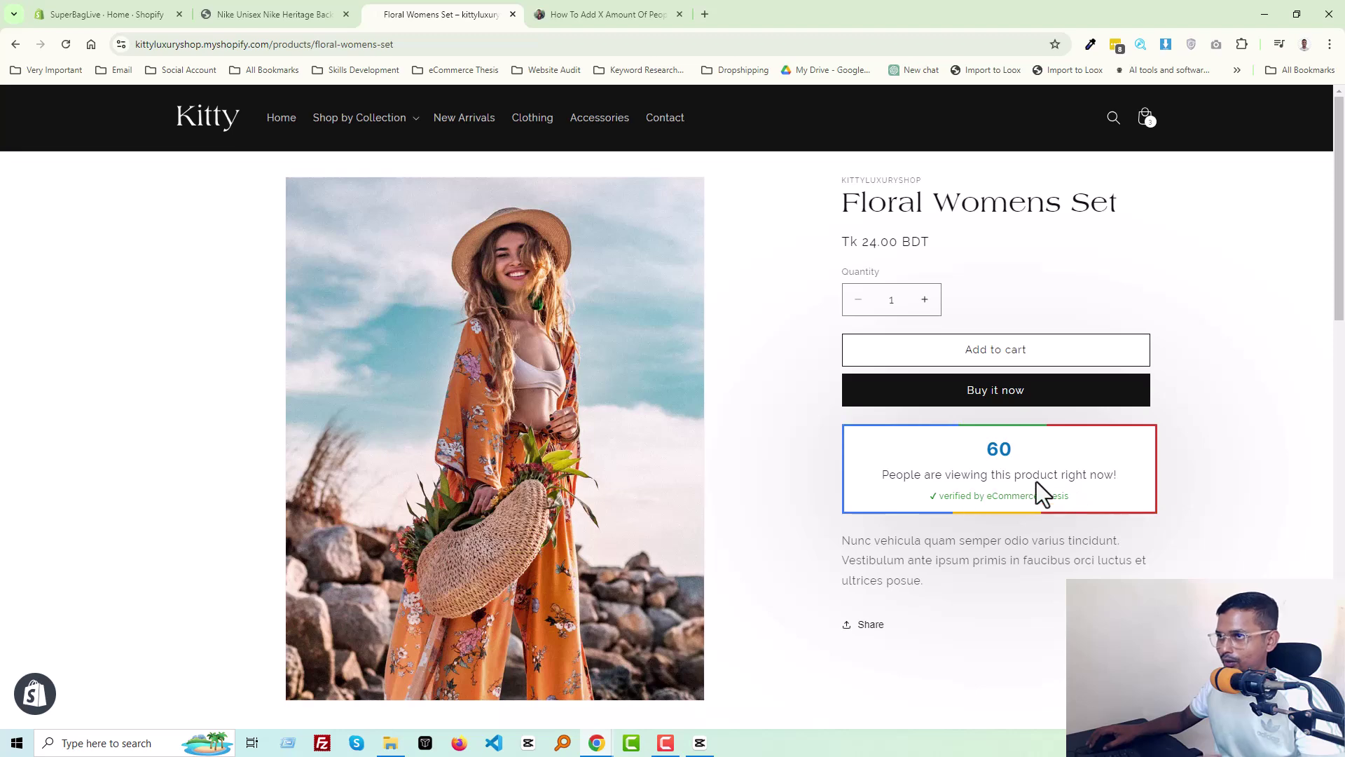
pyautogui.click(273, 14)
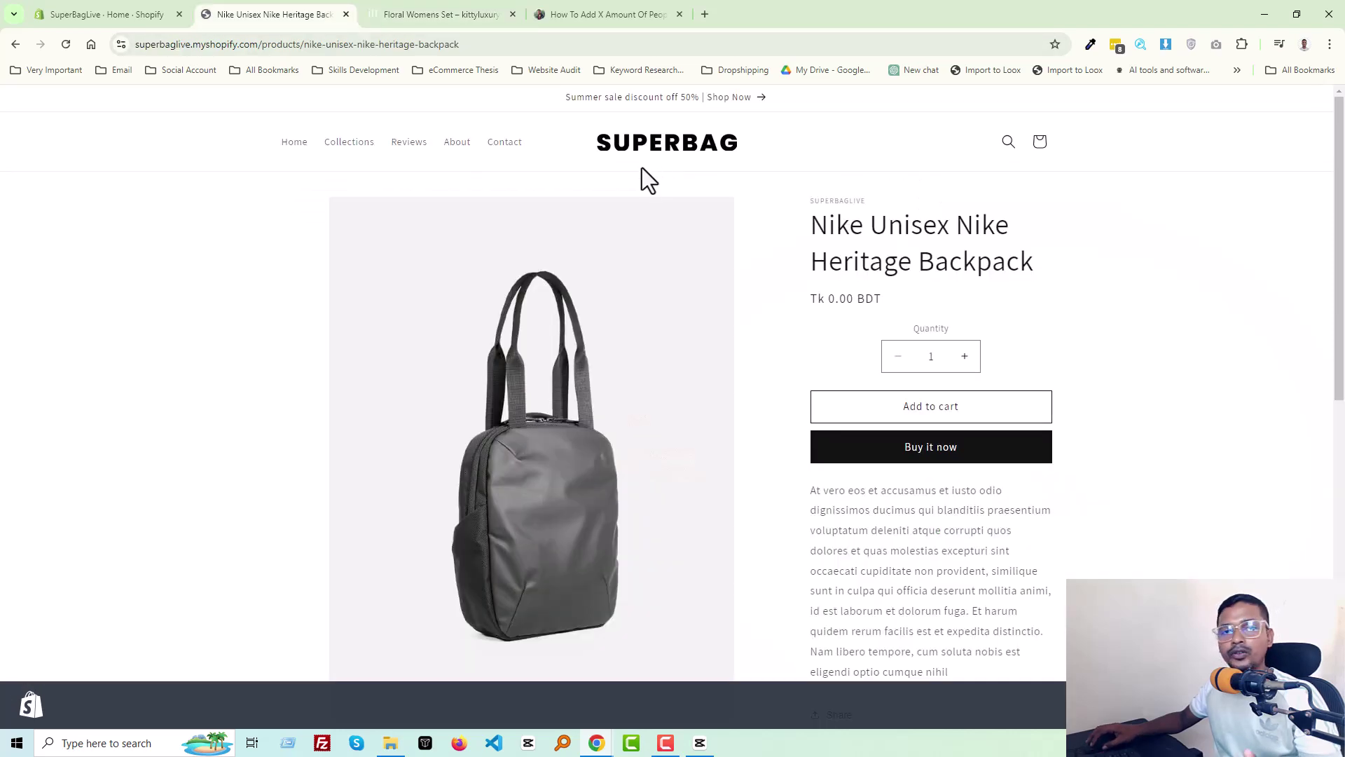
pyautogui.click(115, 15)
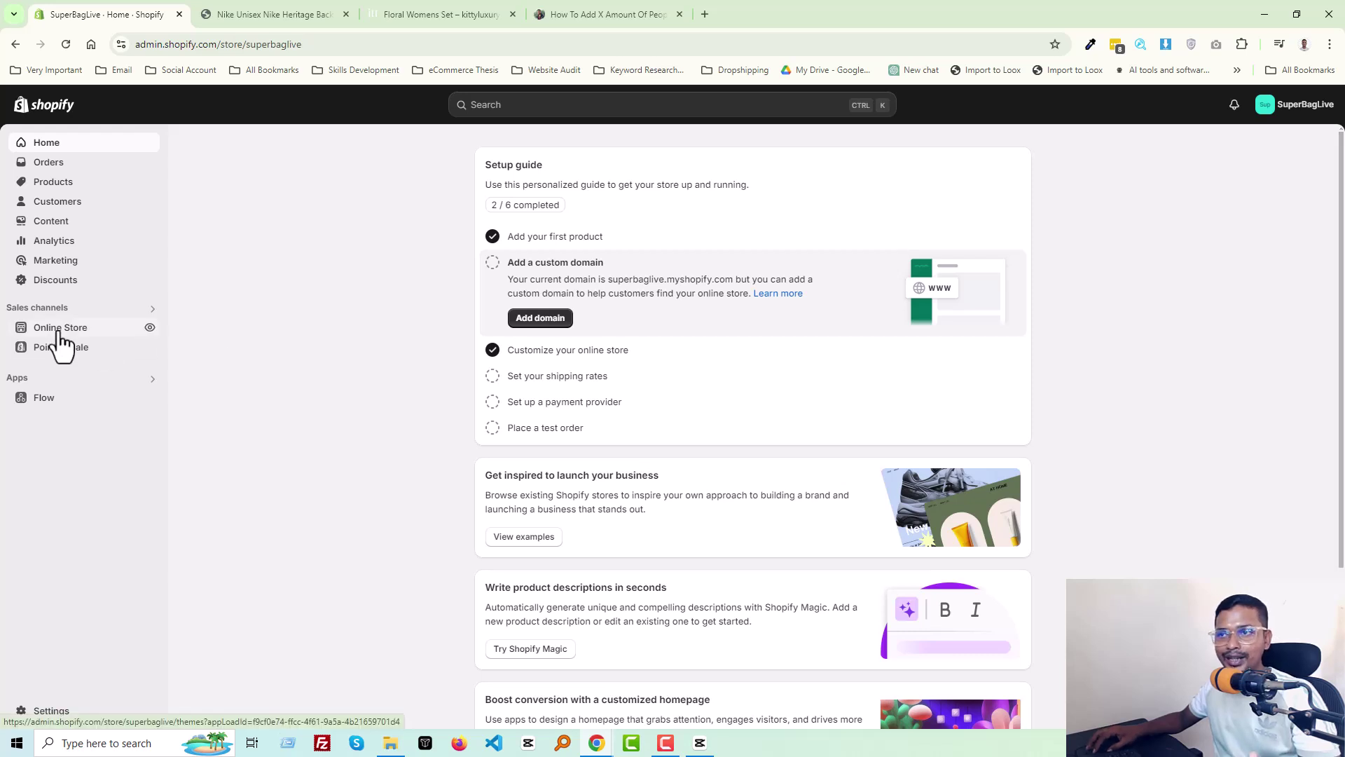
# Step: Open Edit code for the Dawn theme from the Online Store themes page
pyautogui.click(60, 329)
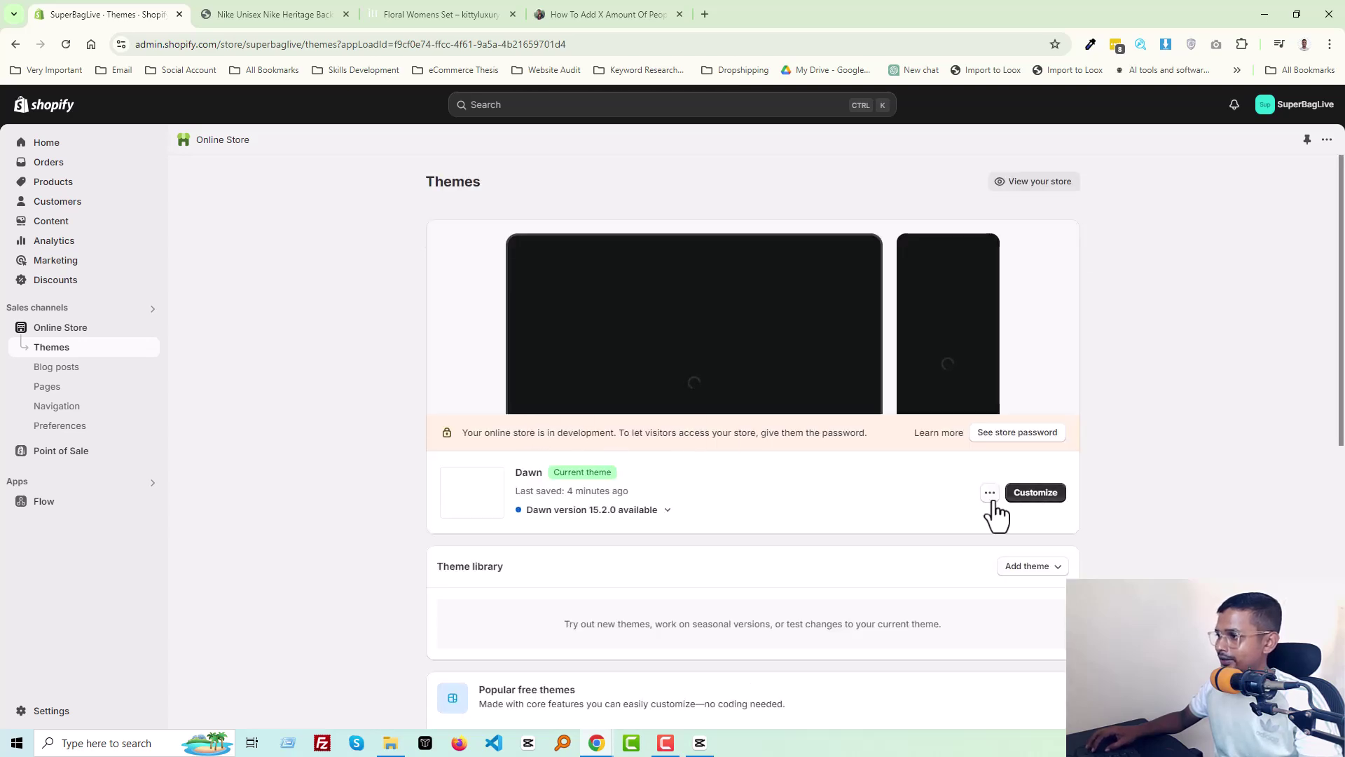
pyautogui.click(990, 493)
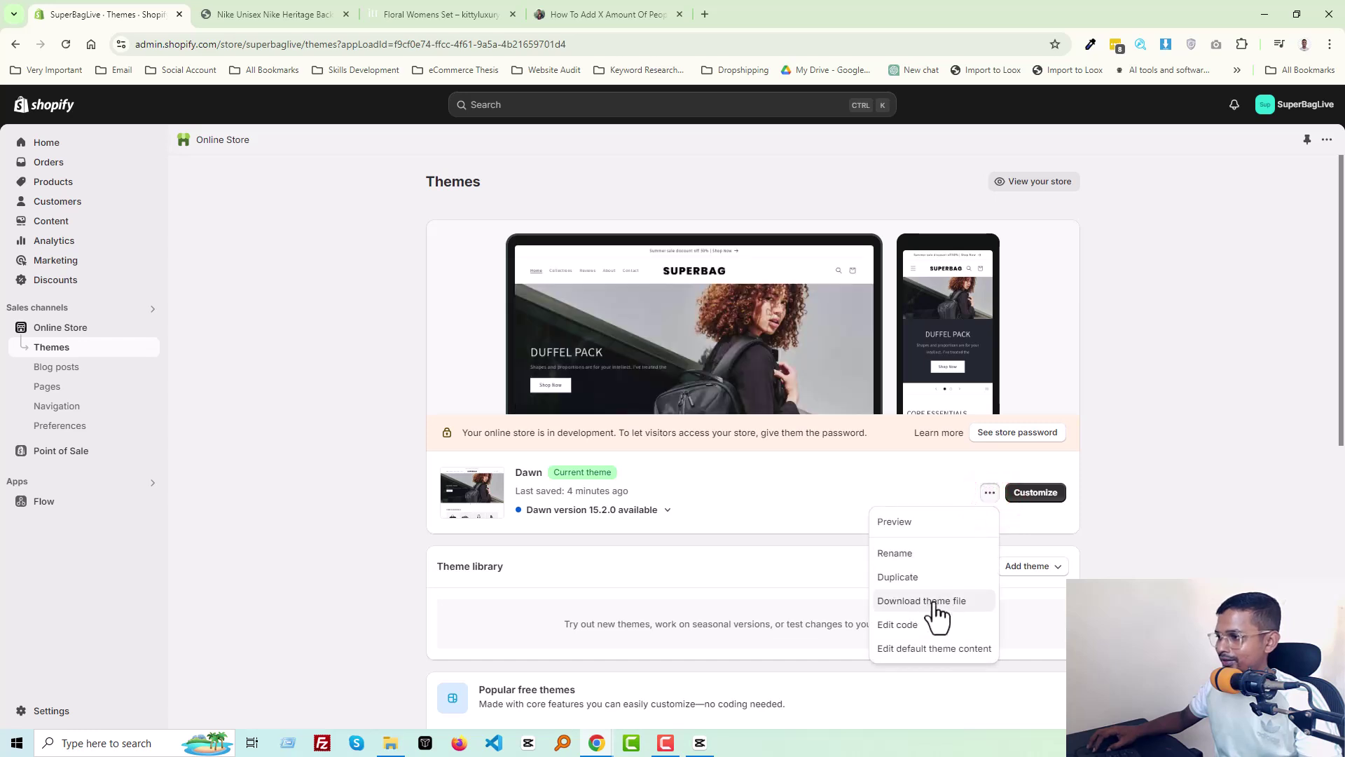
pyautogui.click(915, 621)
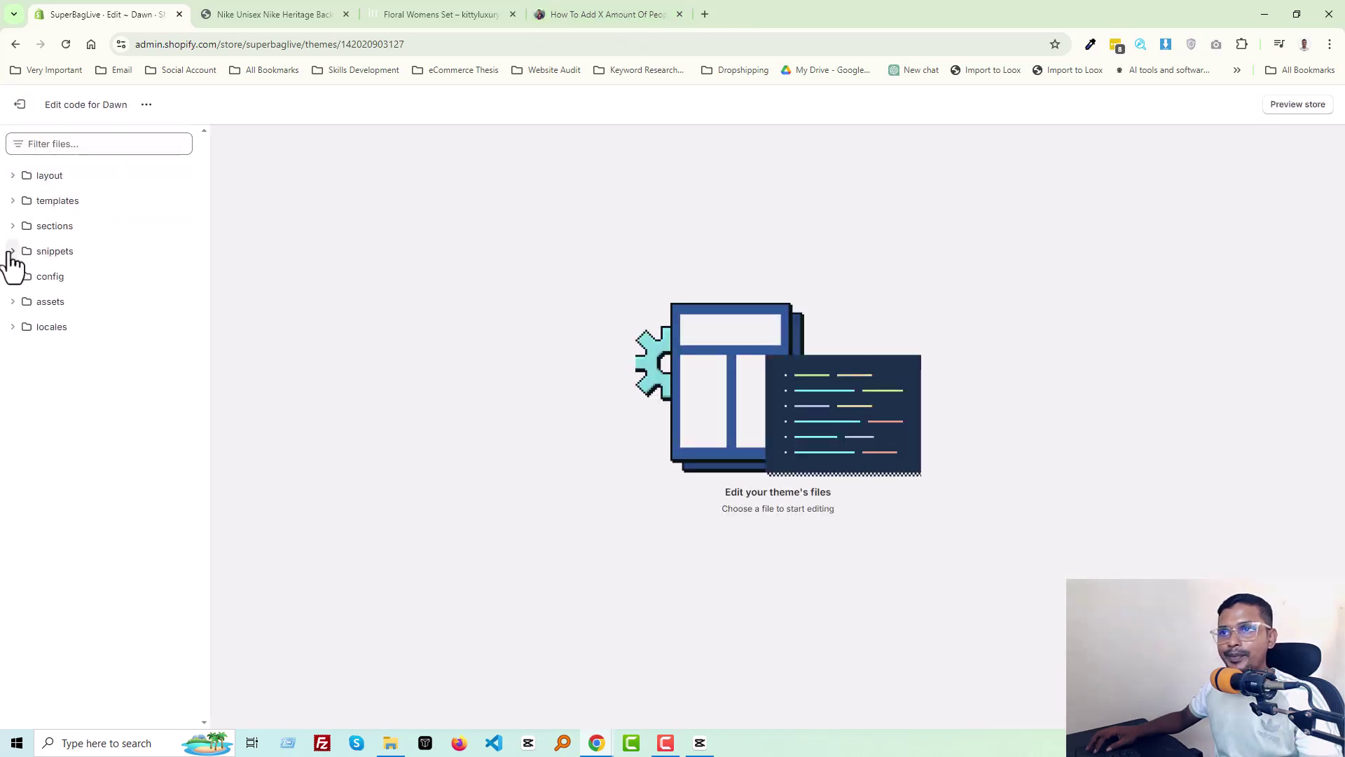
# Step: Expand the snippets folder and copy the file name people-are-viewing from the tutorial
pyautogui.click(13, 254)
pyautogui.click(589, 14)
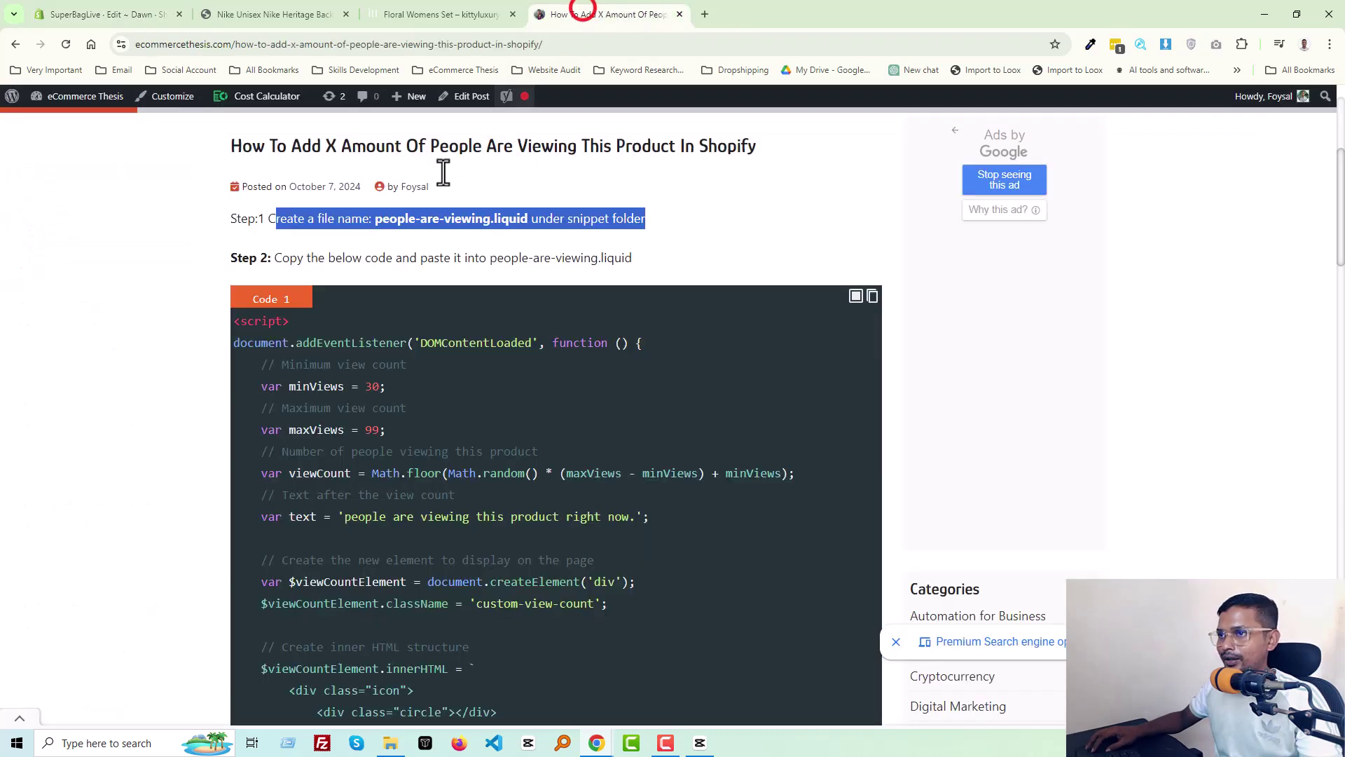
pyautogui.click(384, 218)
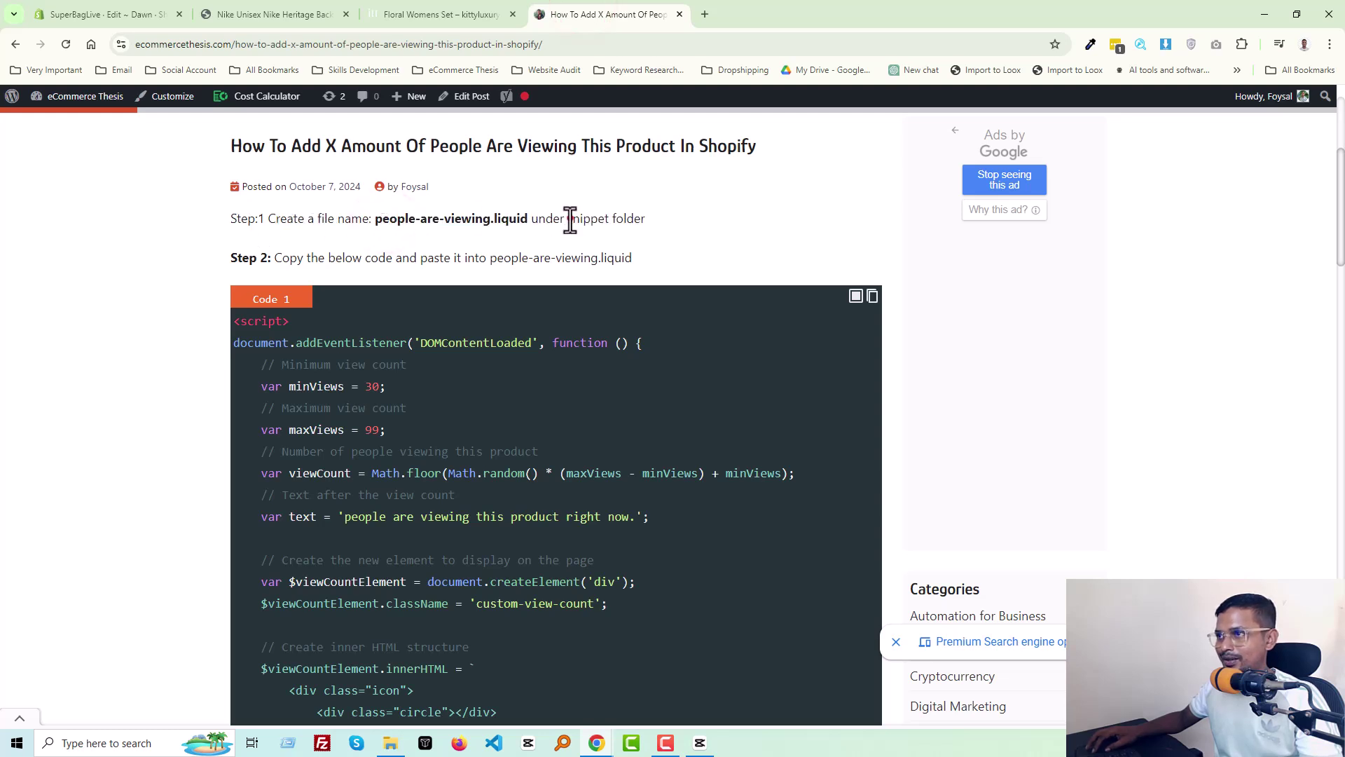
pyautogui.moveTo(570, 219); pyautogui.dragTo(643, 226)
pyautogui.click(516, 219)
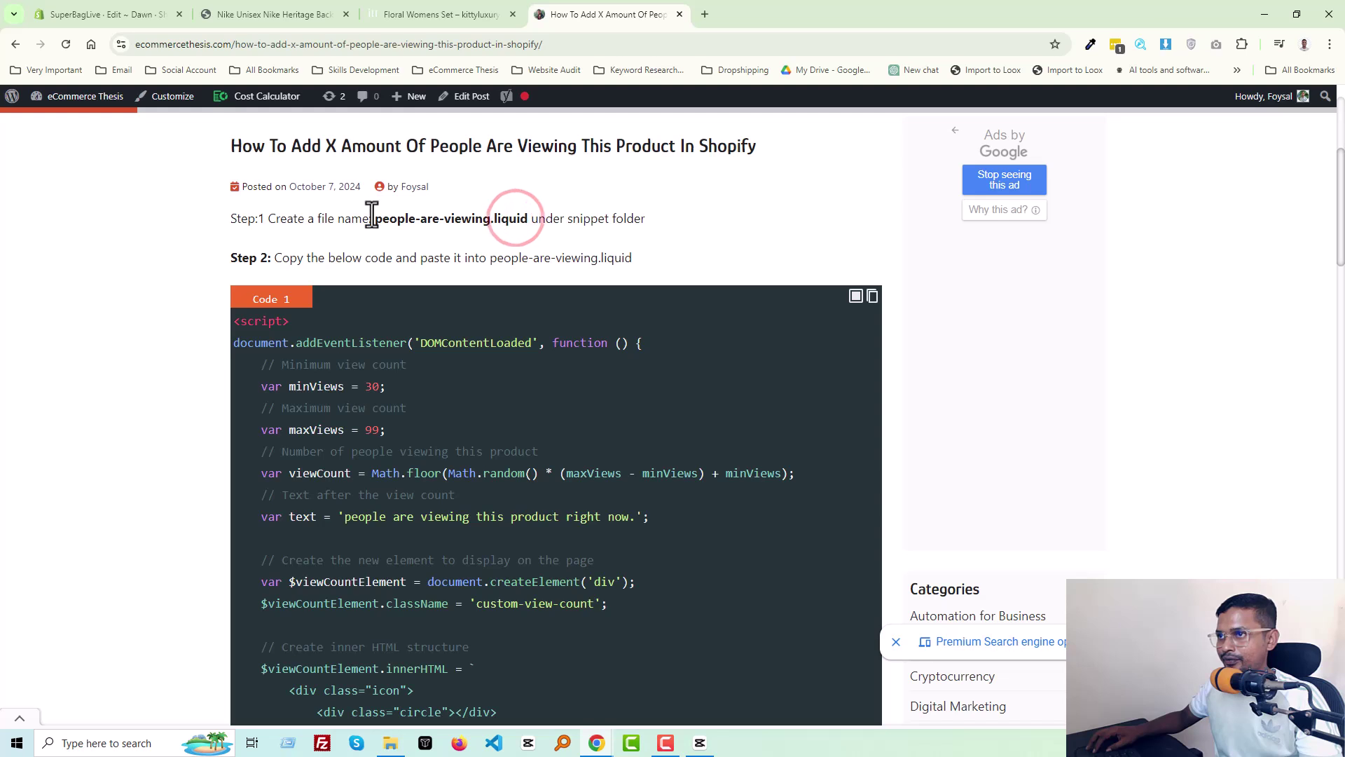
pyautogui.moveTo(376, 218); pyautogui.dragTo(489, 228)
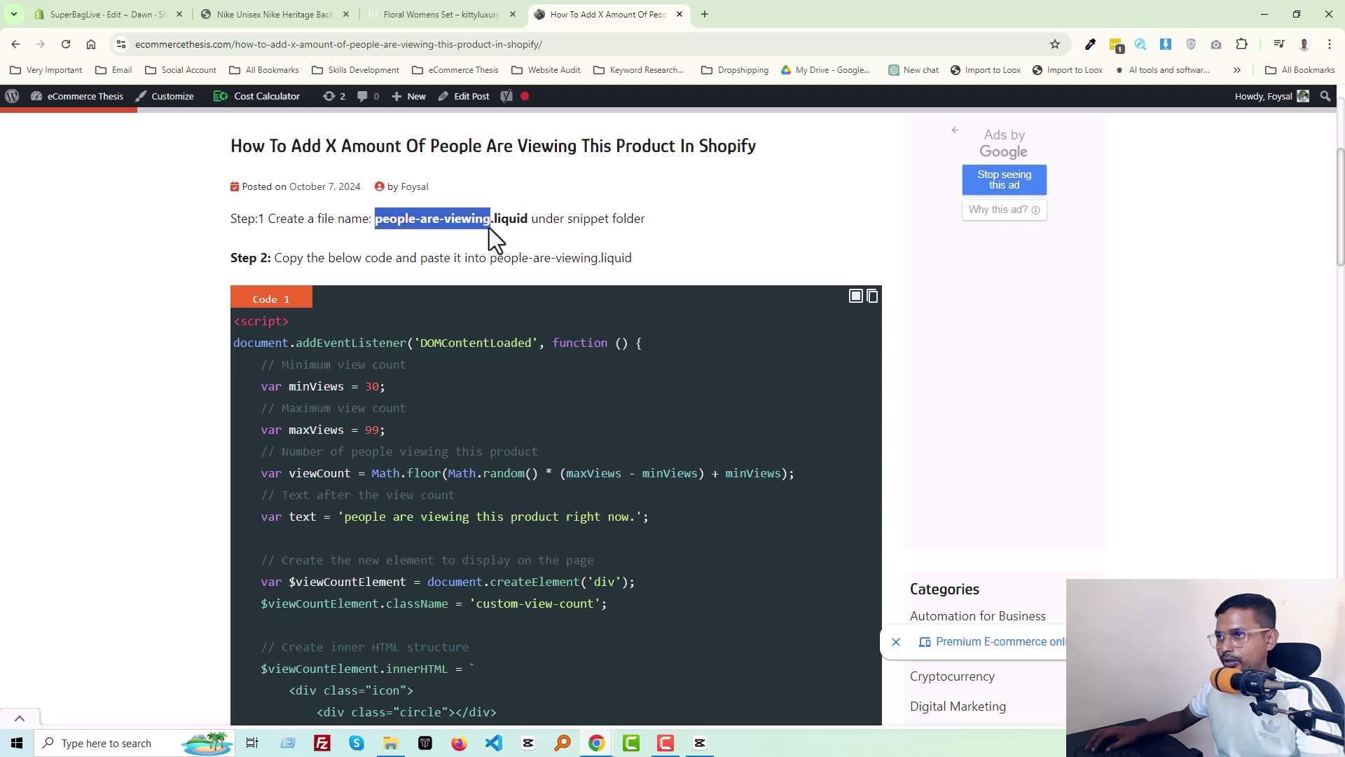
pyautogui.rightClick(483, 227)
pyautogui.click(505, 238)
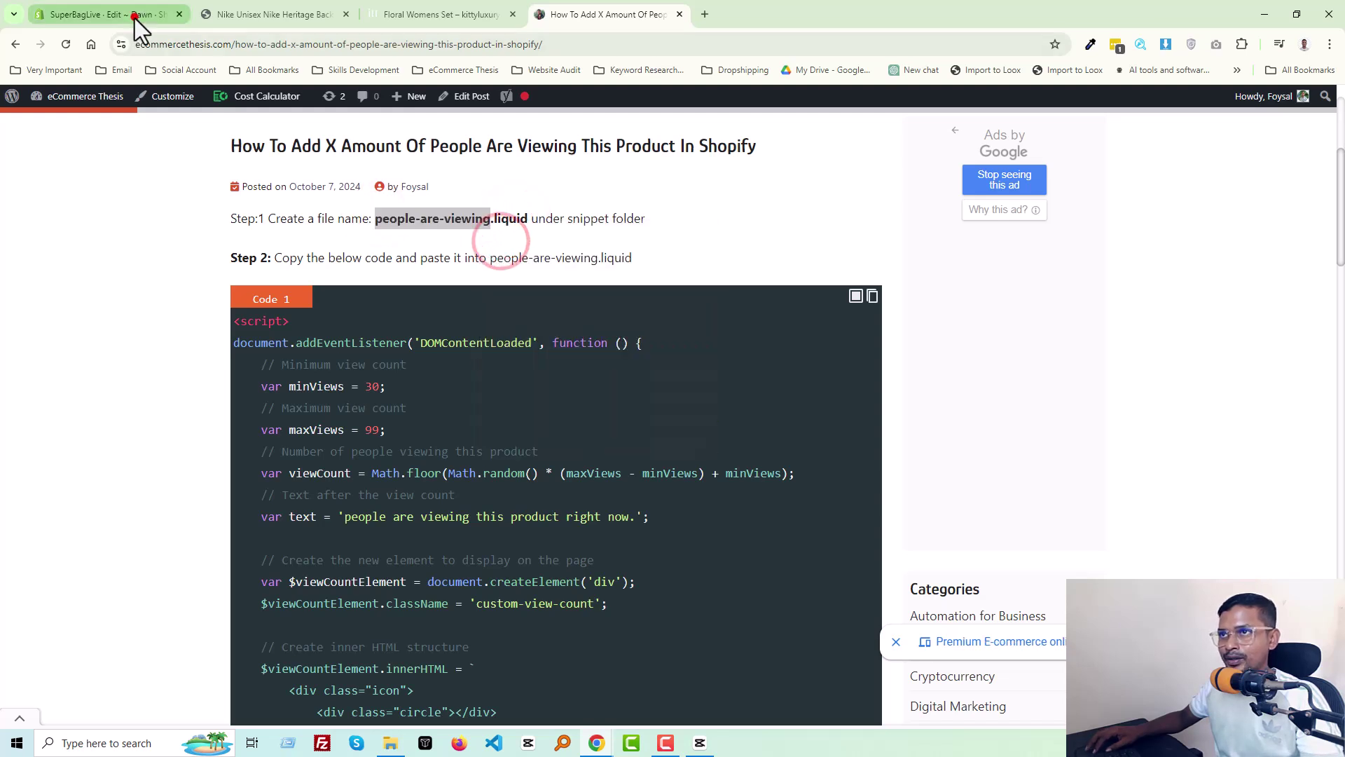
# Step: Add a new snippet named people-are-viewing in the Dawn theme's snippets folder
pyautogui.click(134, 17)
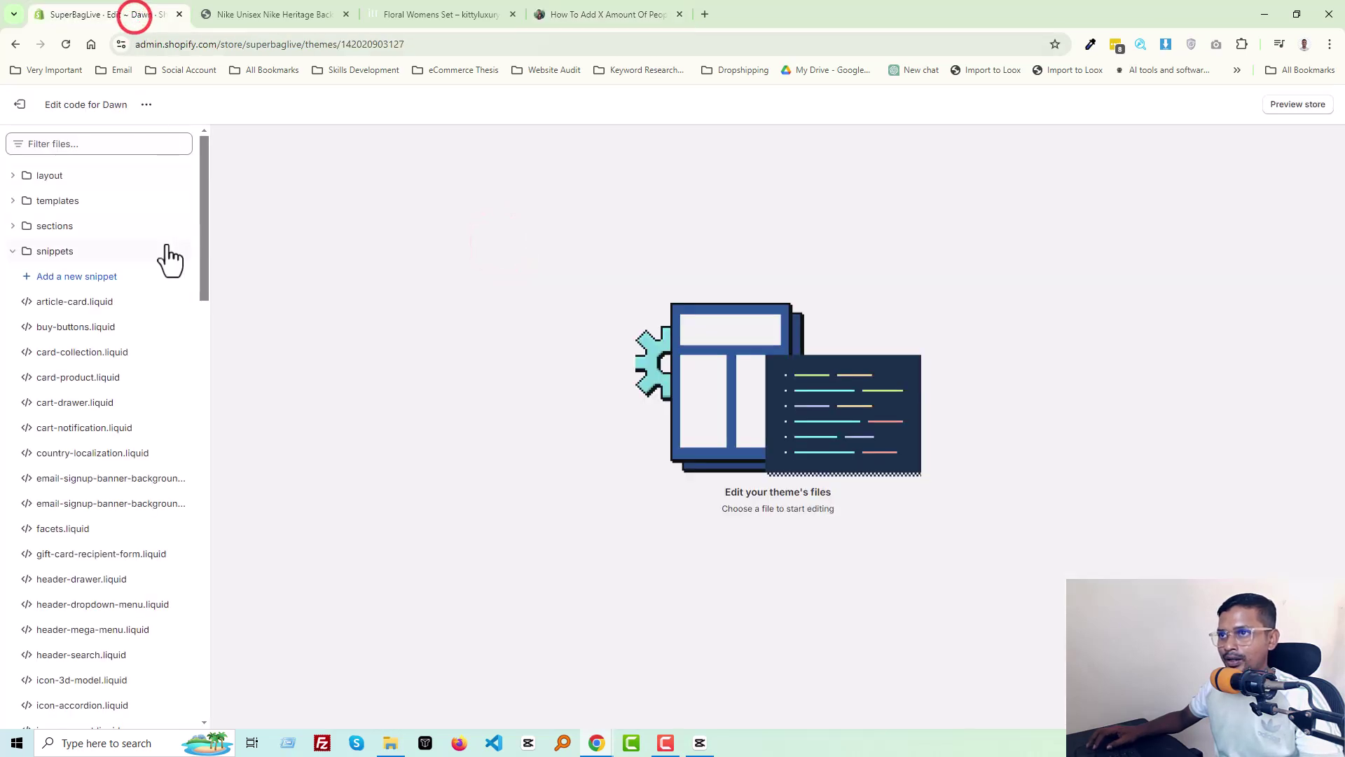
pyautogui.click(70, 276)
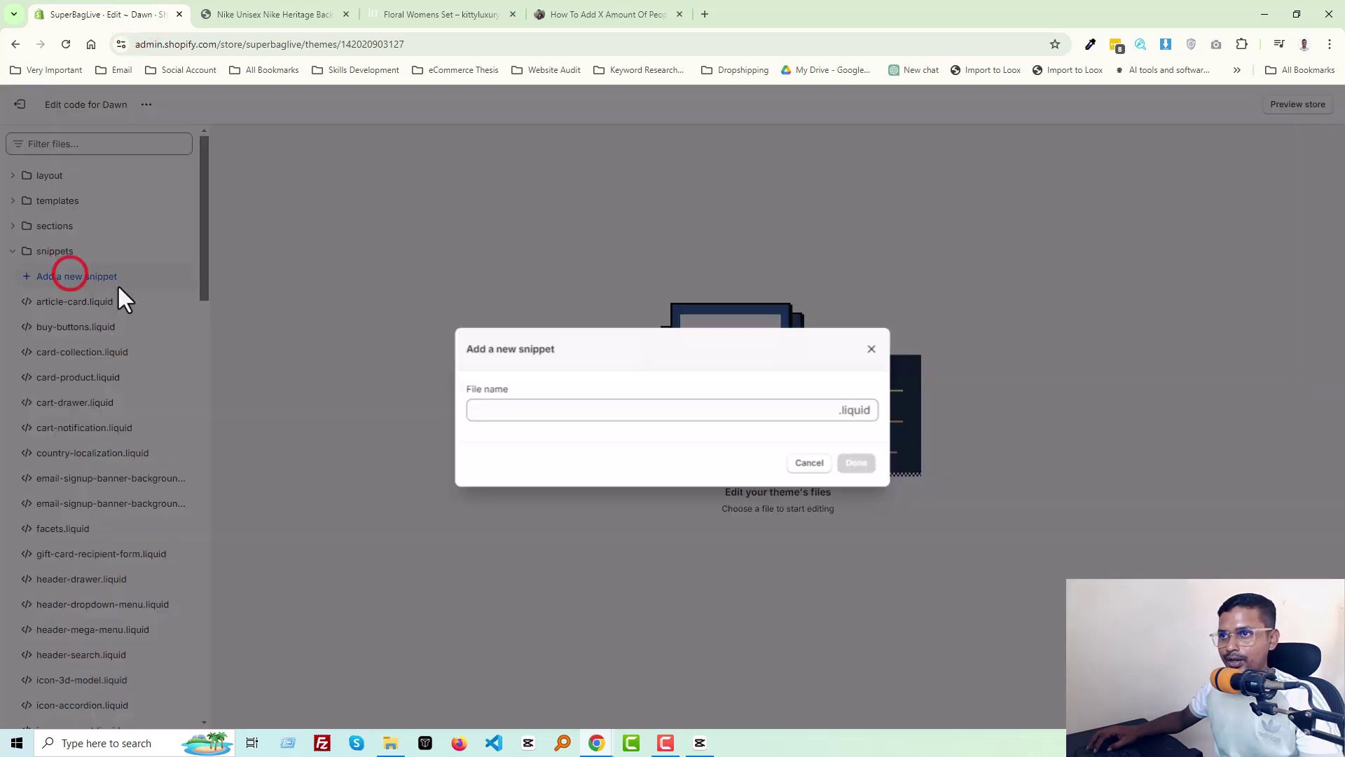
pyautogui.click(602, 412)
pyautogui.hotkey('ctrl', 'v')
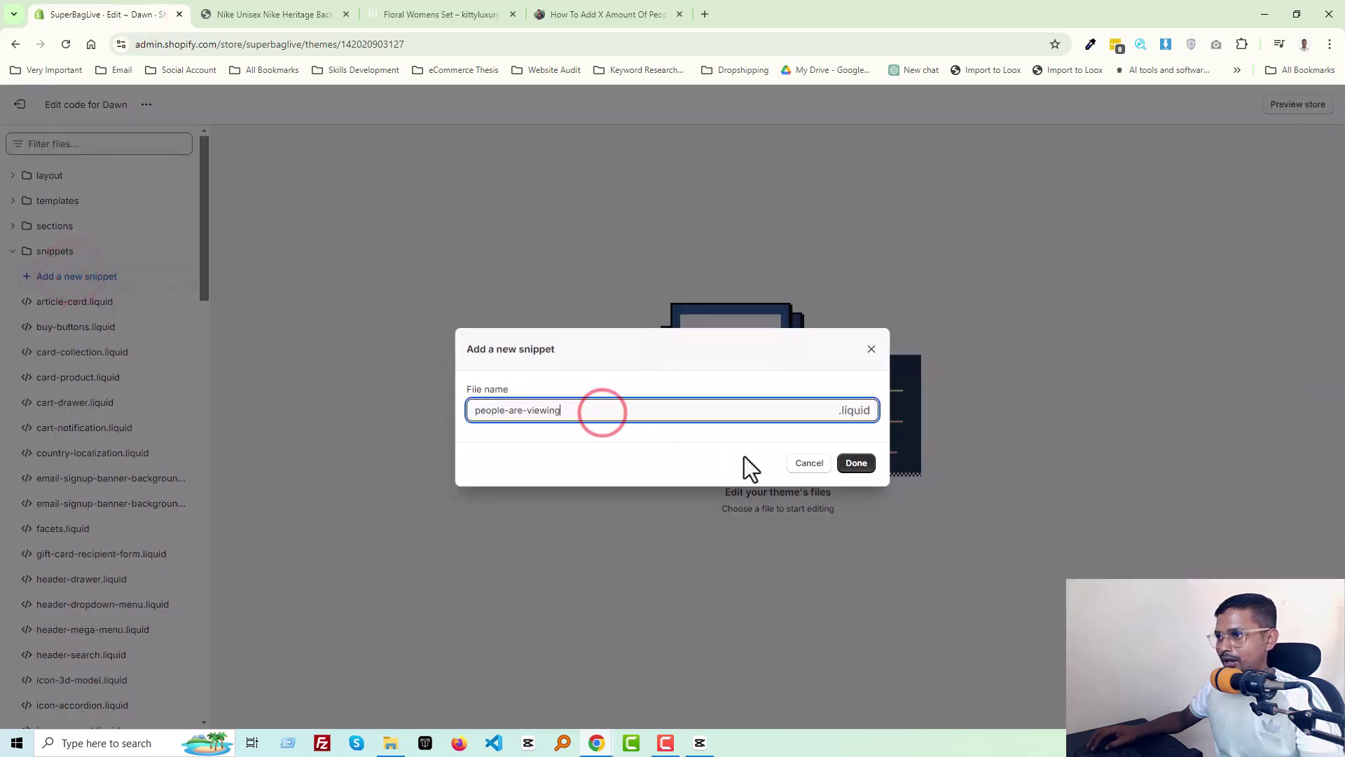
pyautogui.click(869, 468)
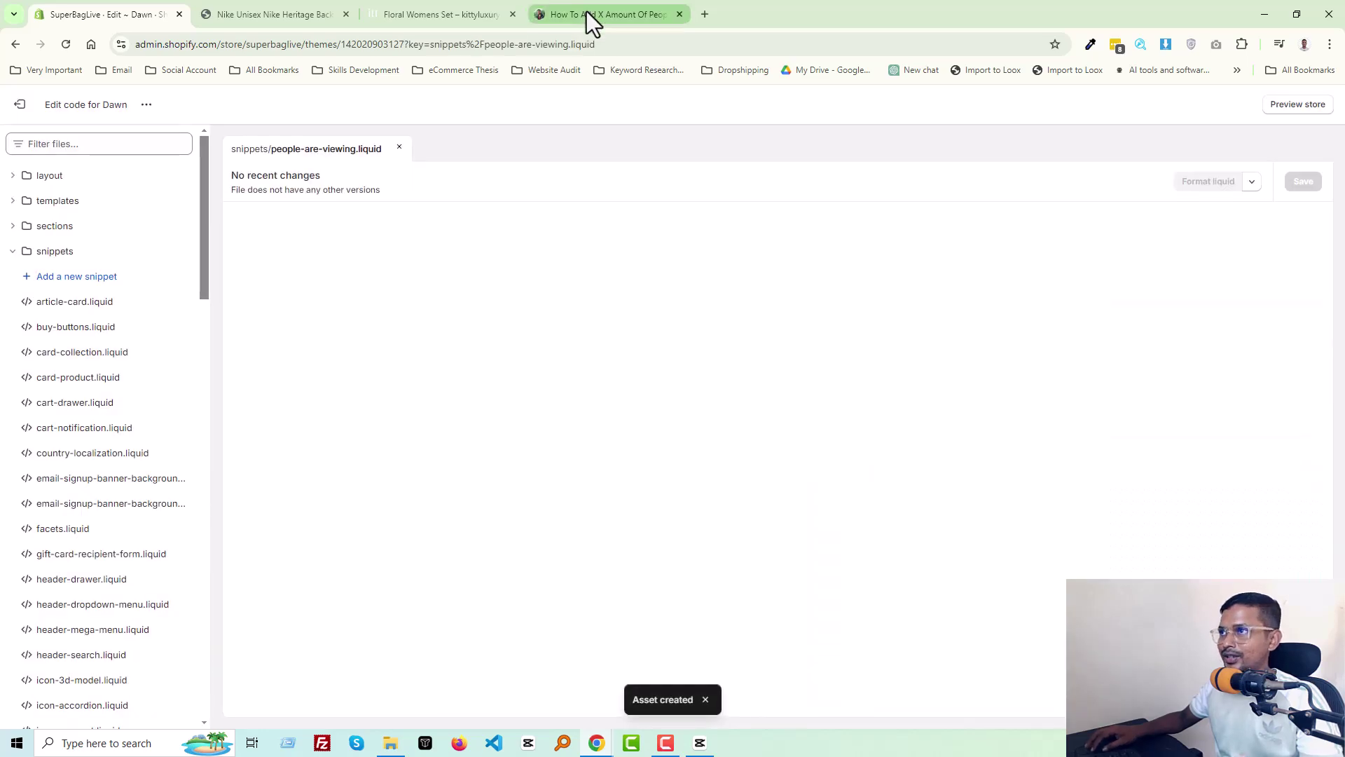
pyautogui.click(589, 16)
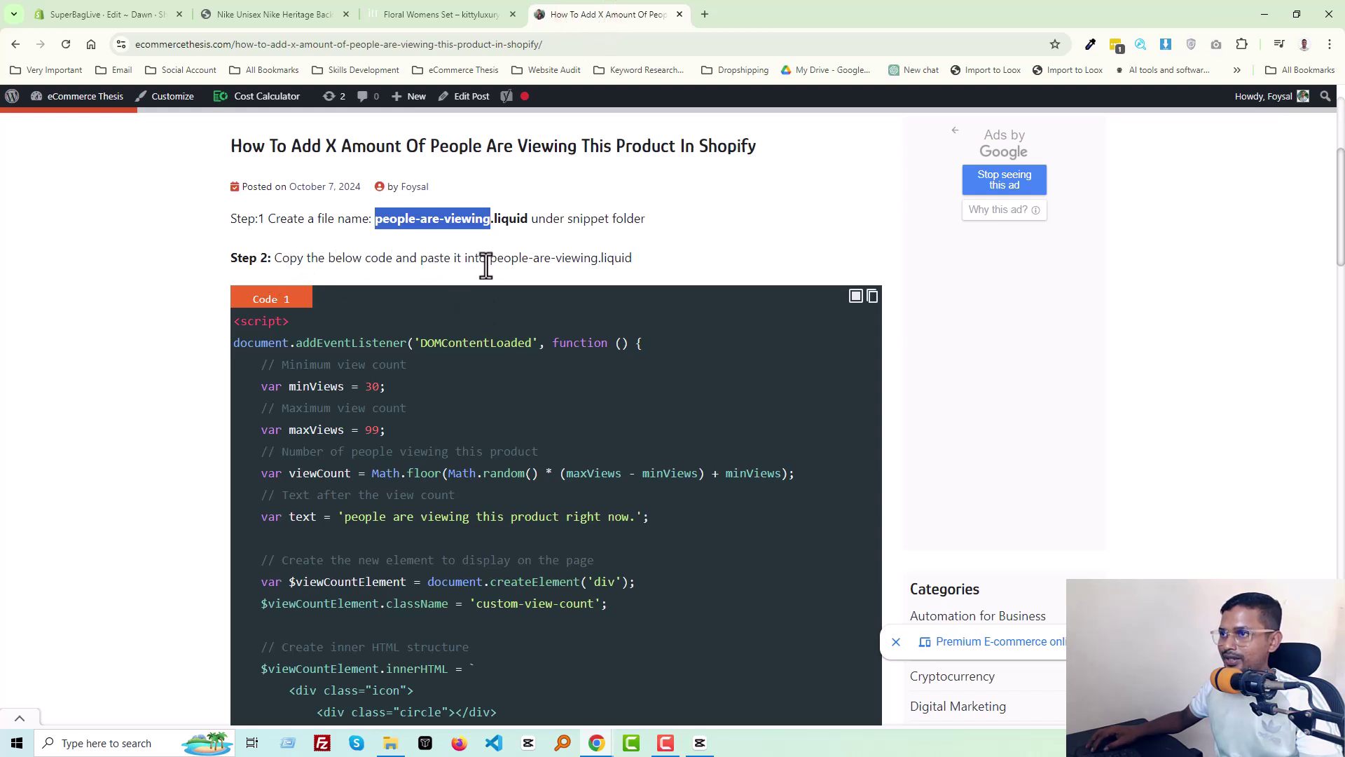
# Step: Copy the tutorial's Step 2 code block
pyautogui.moveTo(633, 260); pyautogui.dragTo(489, 265)
pyautogui.click(804, 360)
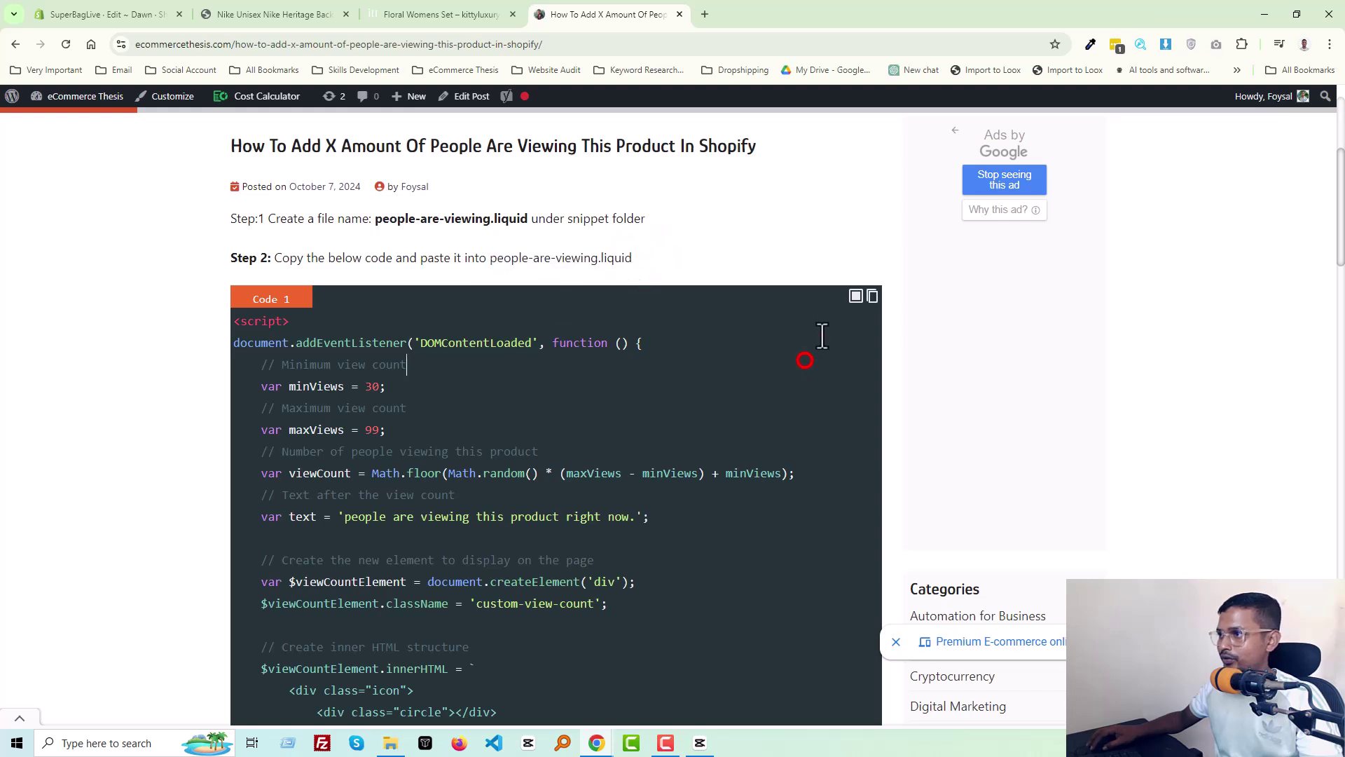
pyautogui.click(871, 296)
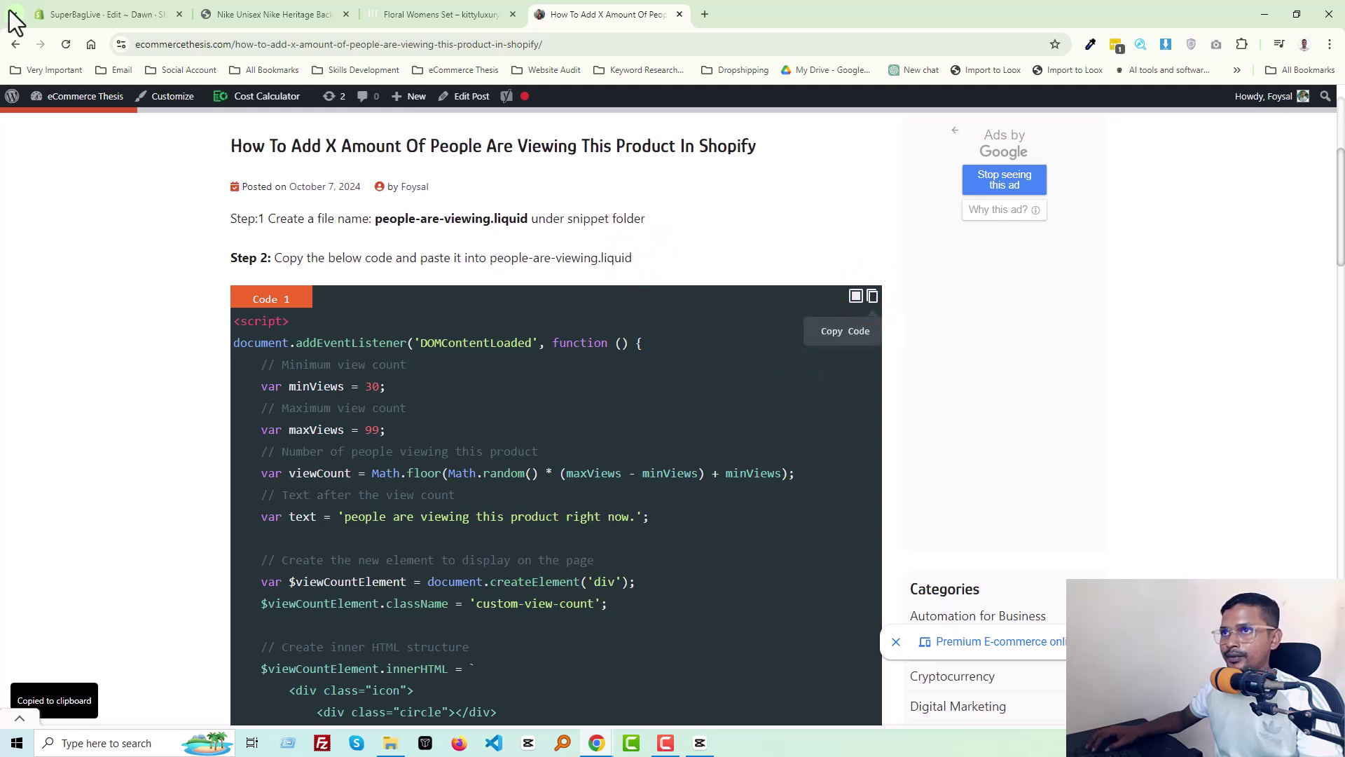
# Step: Paste the code into people-are-viewing.liquid and save the snippet
pyautogui.click(88, 10)
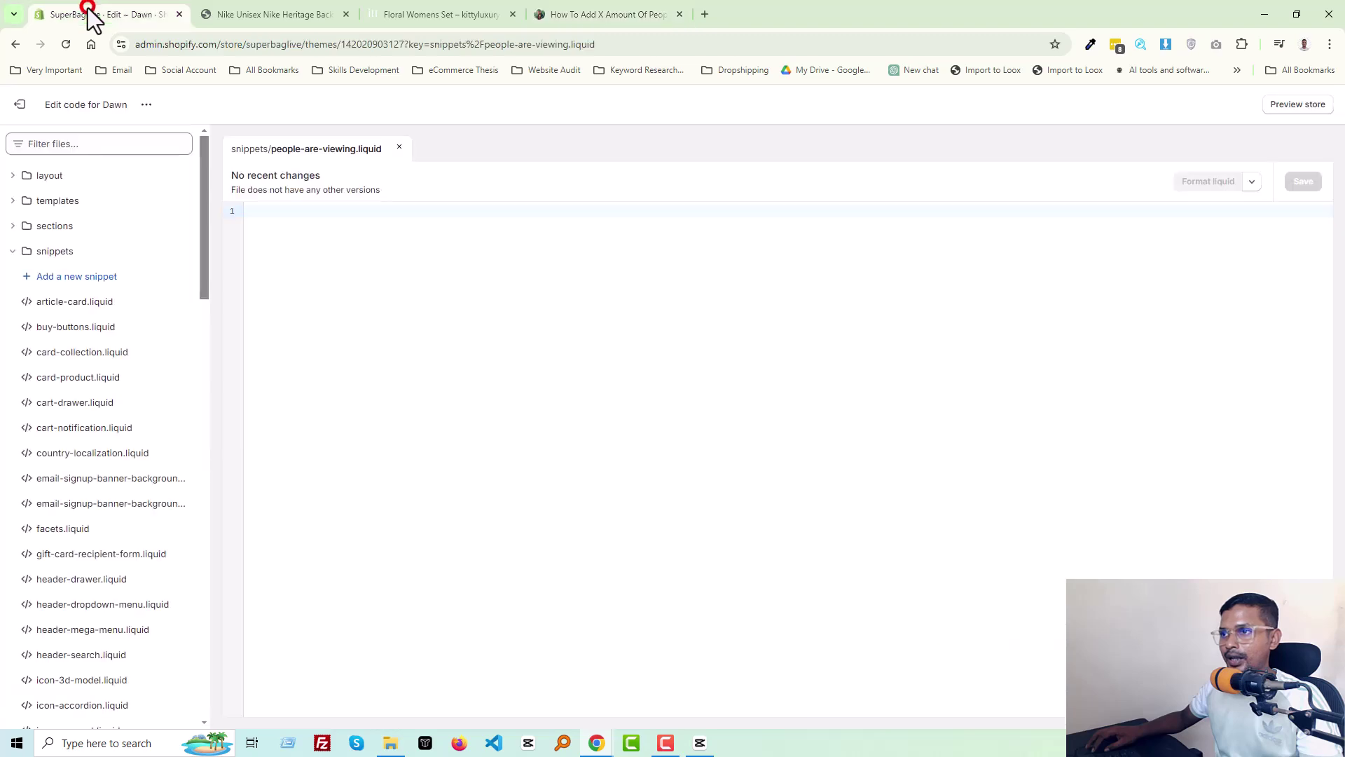
pyautogui.rightClick(390, 260)
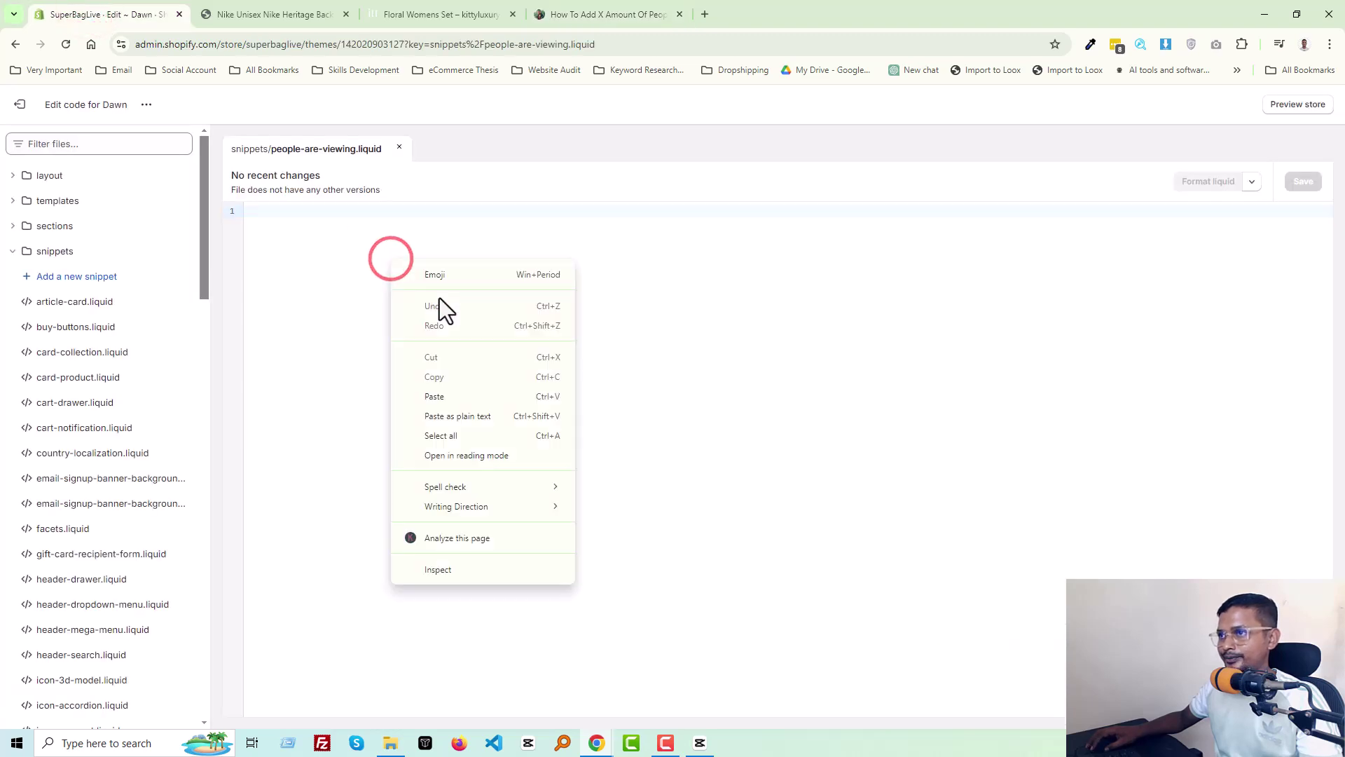
pyautogui.click(452, 396)
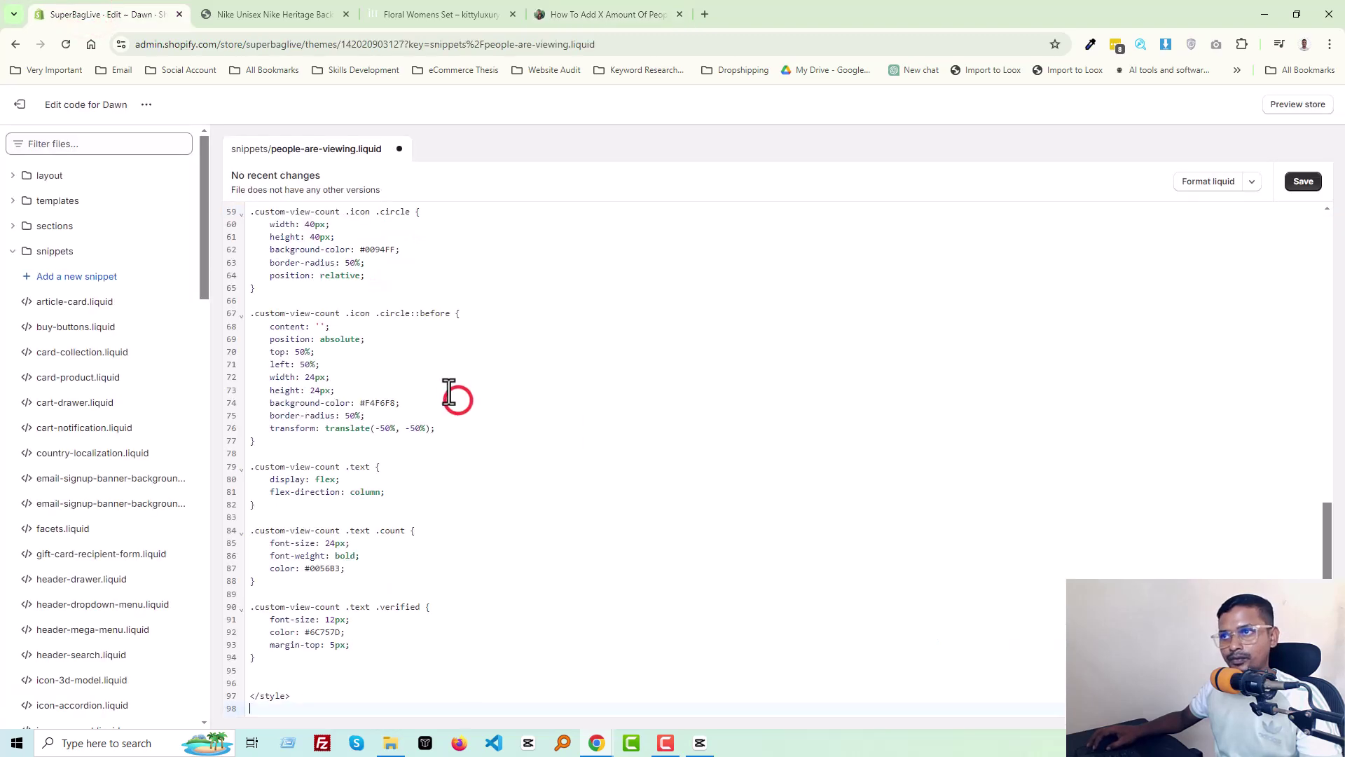
pyautogui.click(1296, 183)
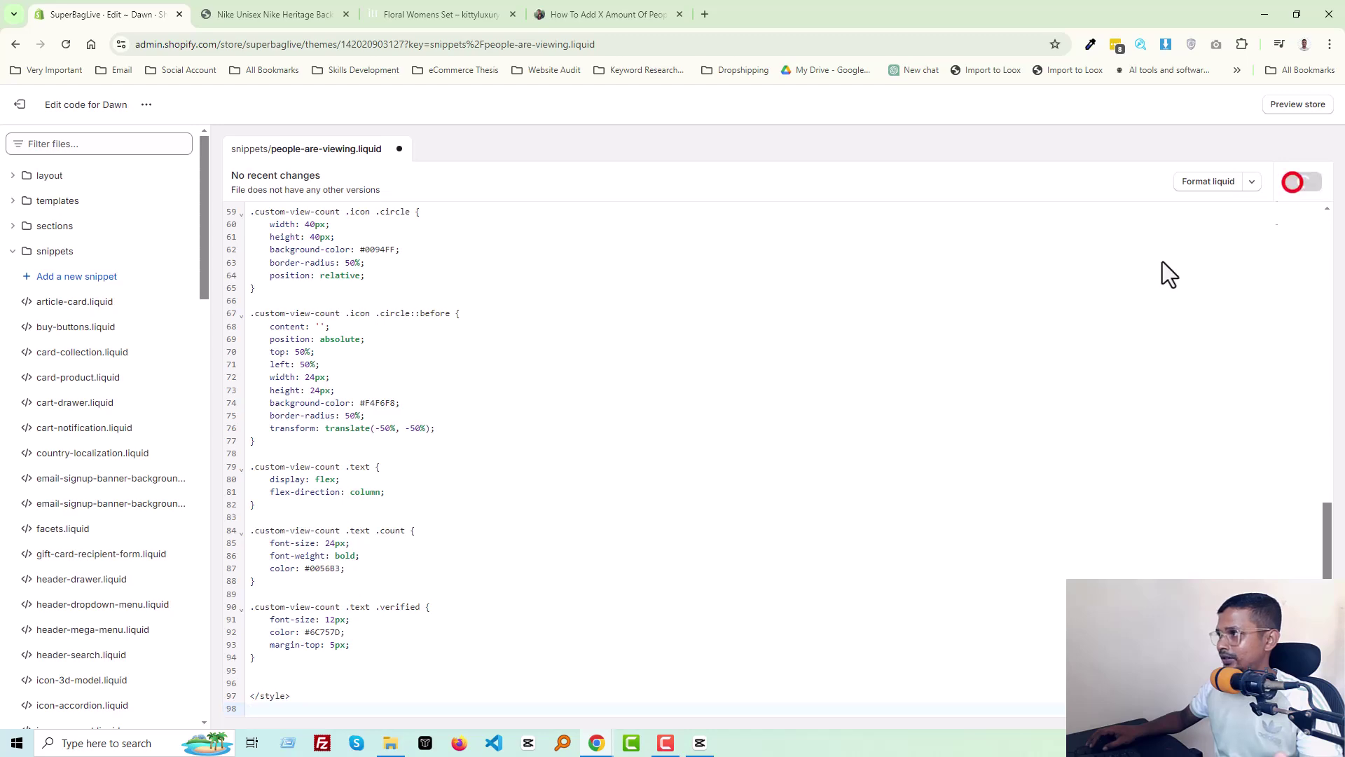
pyautogui.click(583, 18)
pyautogui.scroll(-20, 473, 362)
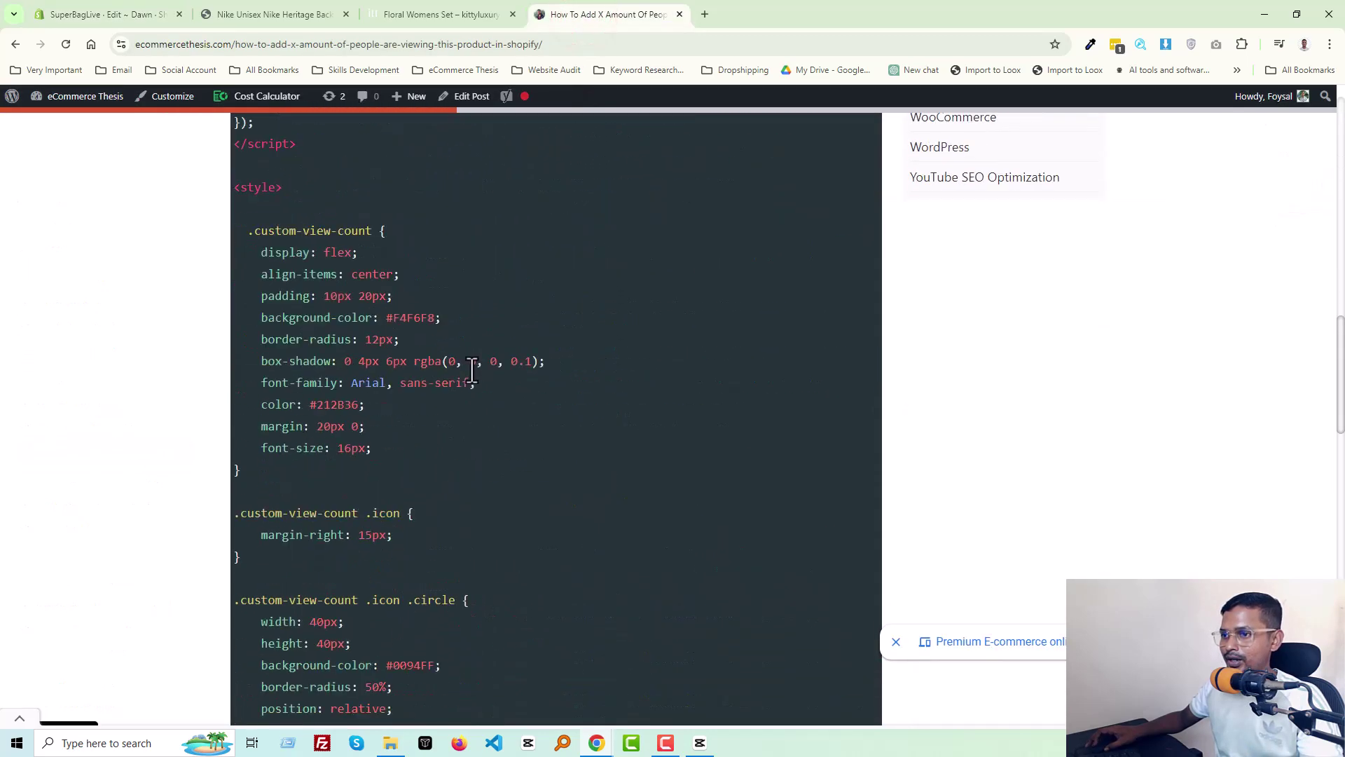
# Step: Select the render line and 'layout folder' in the tutorial's theme.liquid instruction
pyautogui.scroll(-10, 472, 372)
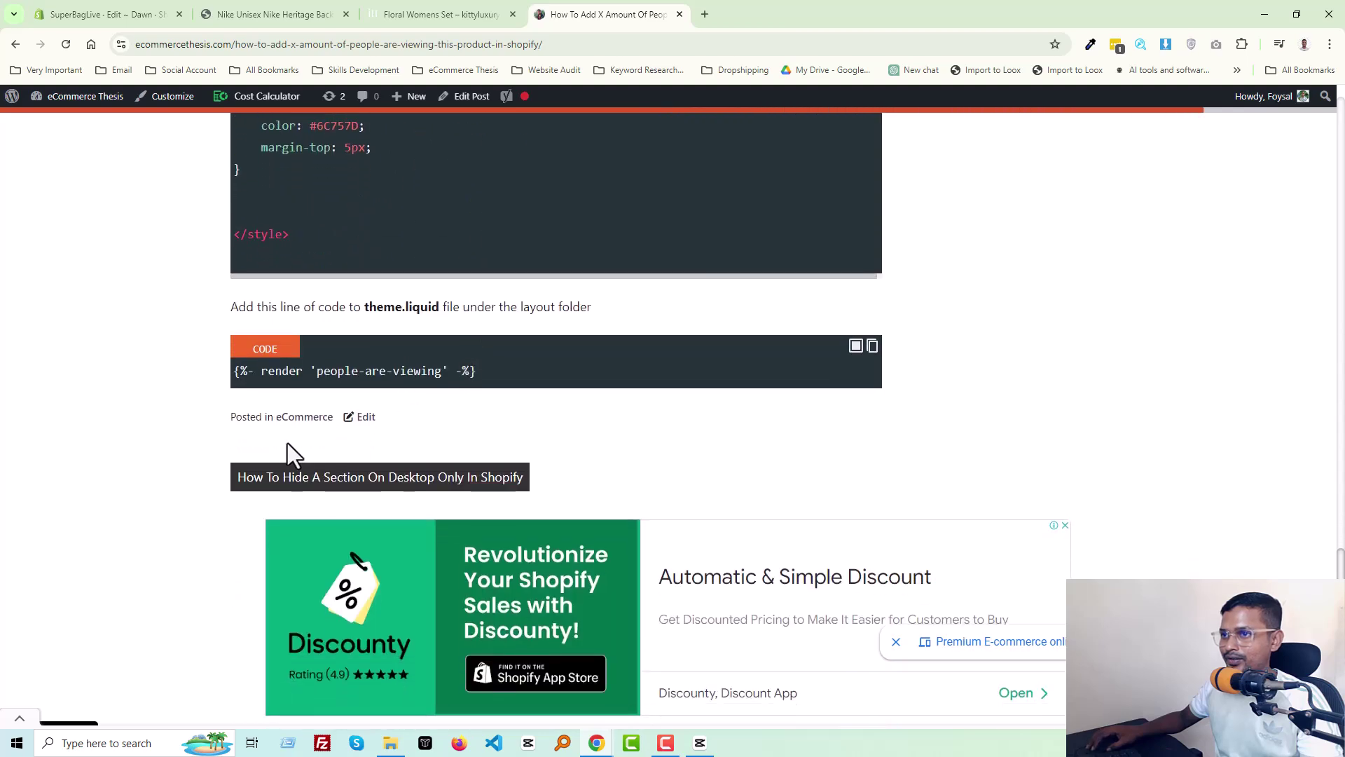
pyautogui.scroll(2, 291, 427)
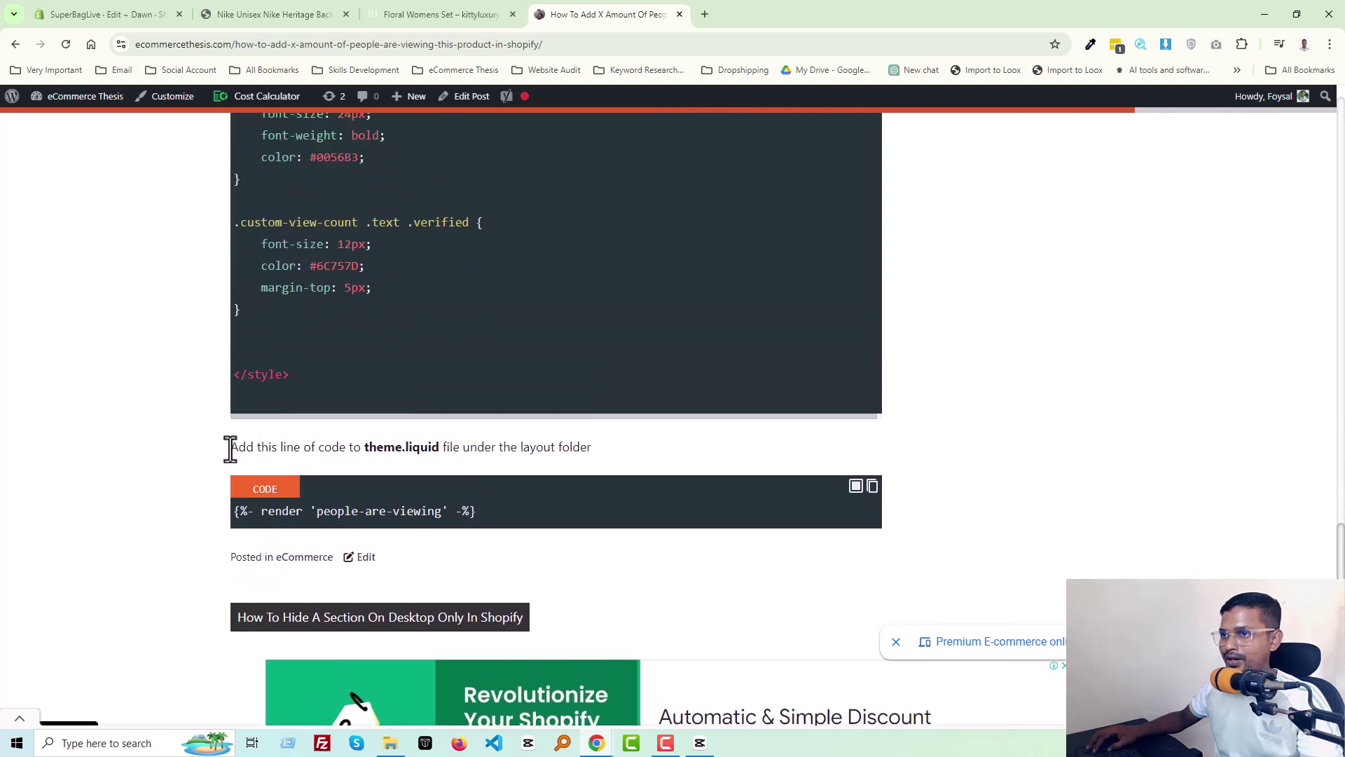
pyautogui.moveTo(231, 447); pyautogui.dragTo(544, 452)
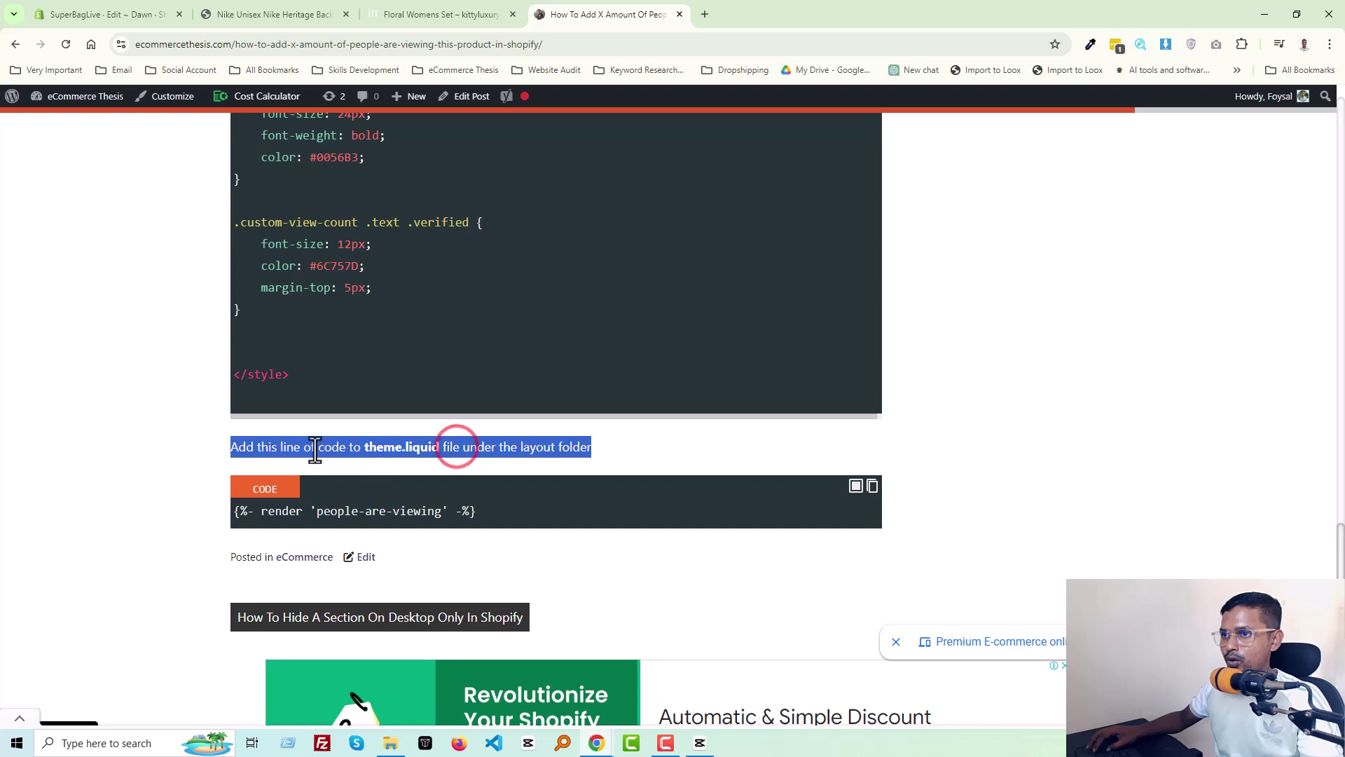
pyautogui.click(480, 512)
pyautogui.moveTo(480, 512); pyautogui.dragTo(366, 451)
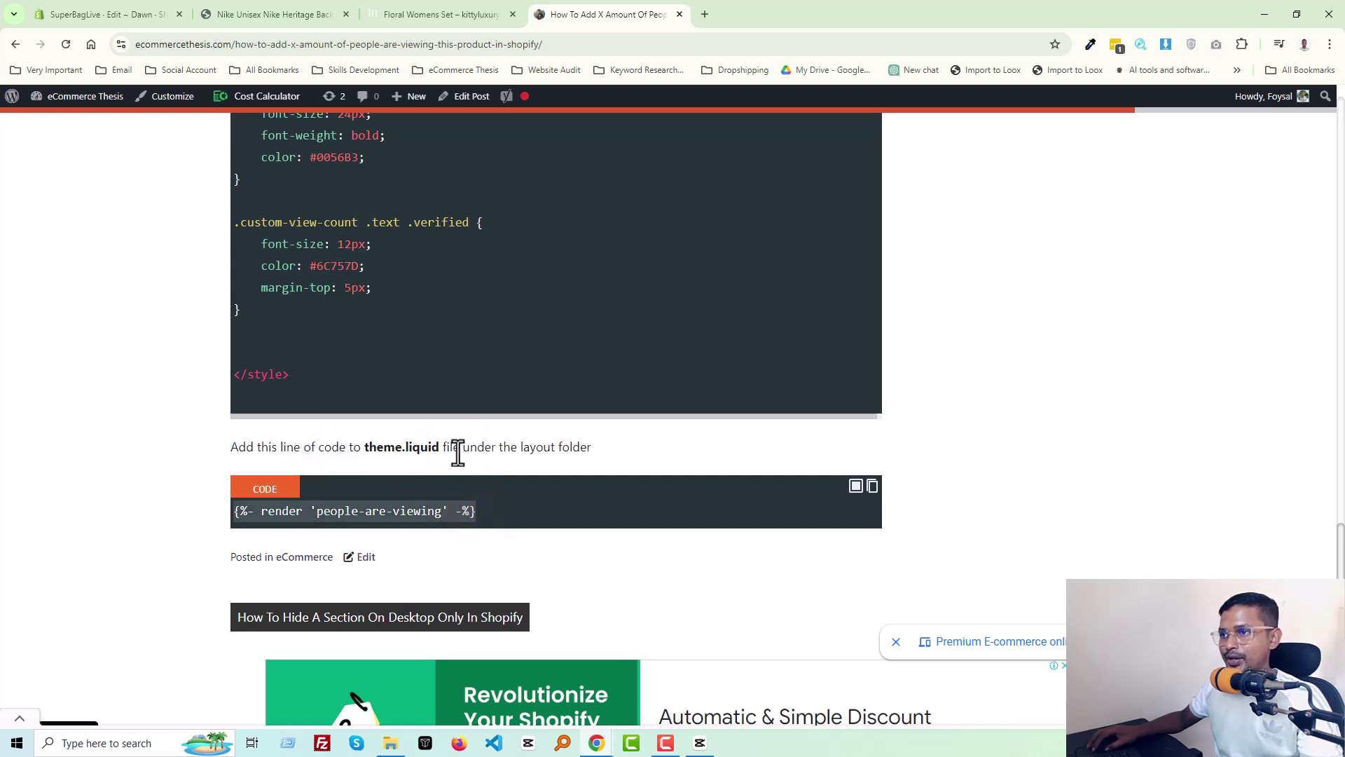
pyautogui.moveTo(622, 452); pyautogui.dragTo(520, 454)
# Step: Open layout/theme.liquid and add an empty line 361 before the closing body tag
pyautogui.click(81, 23)
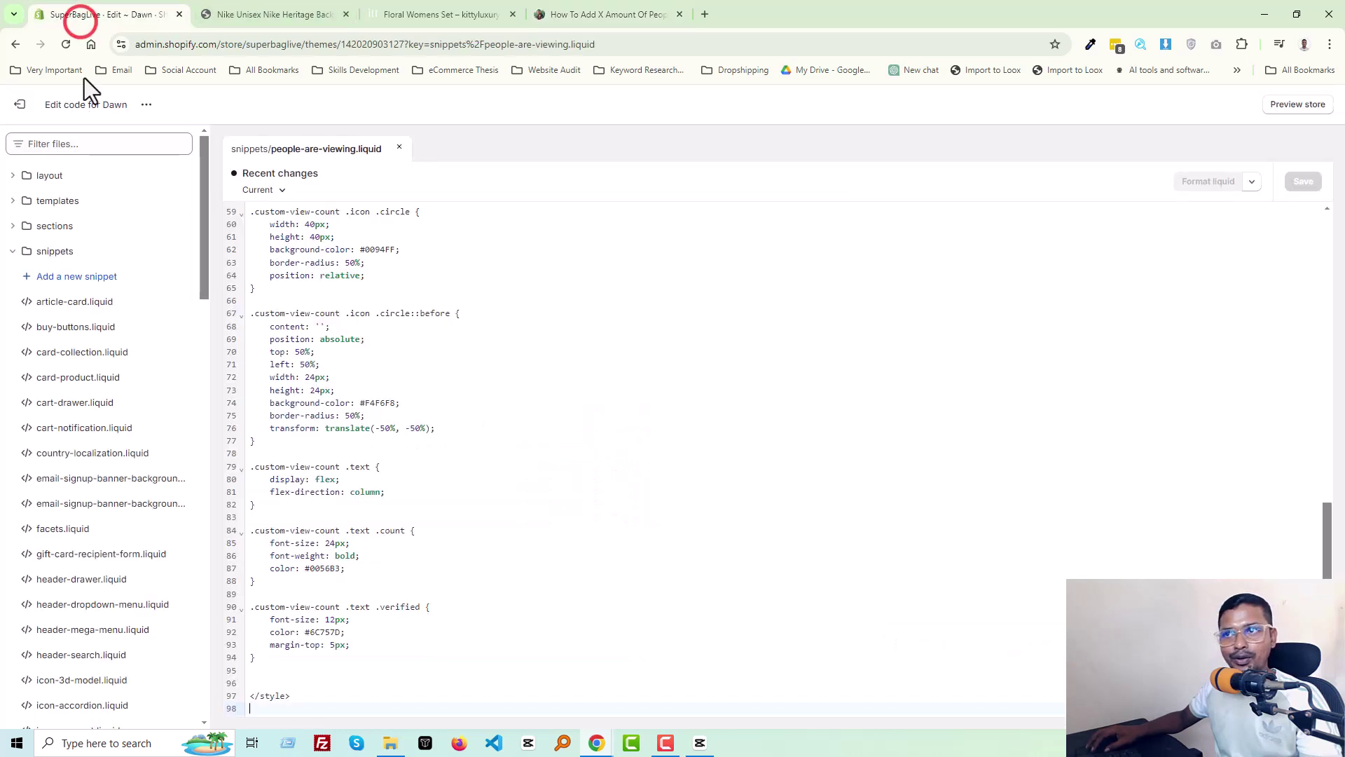
pyautogui.click(12, 175)
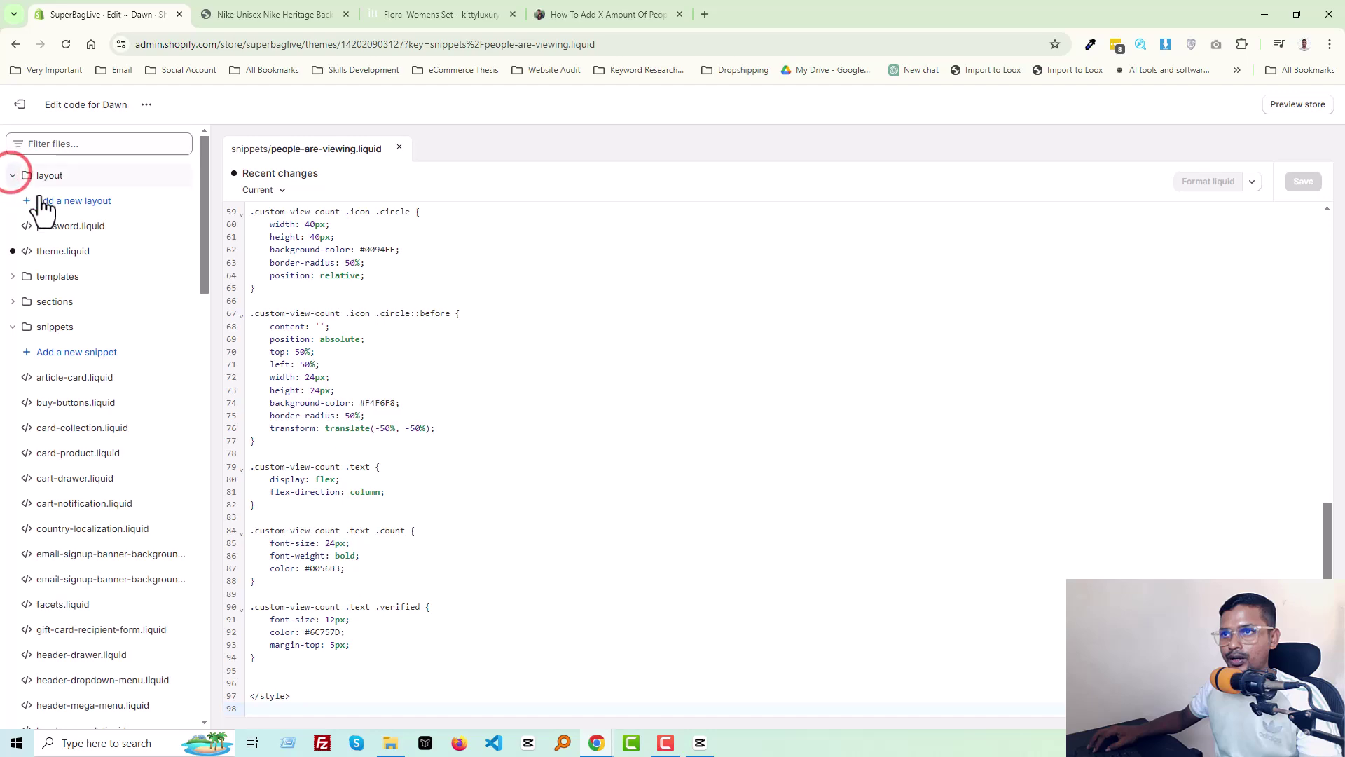
pyautogui.click(53, 251)
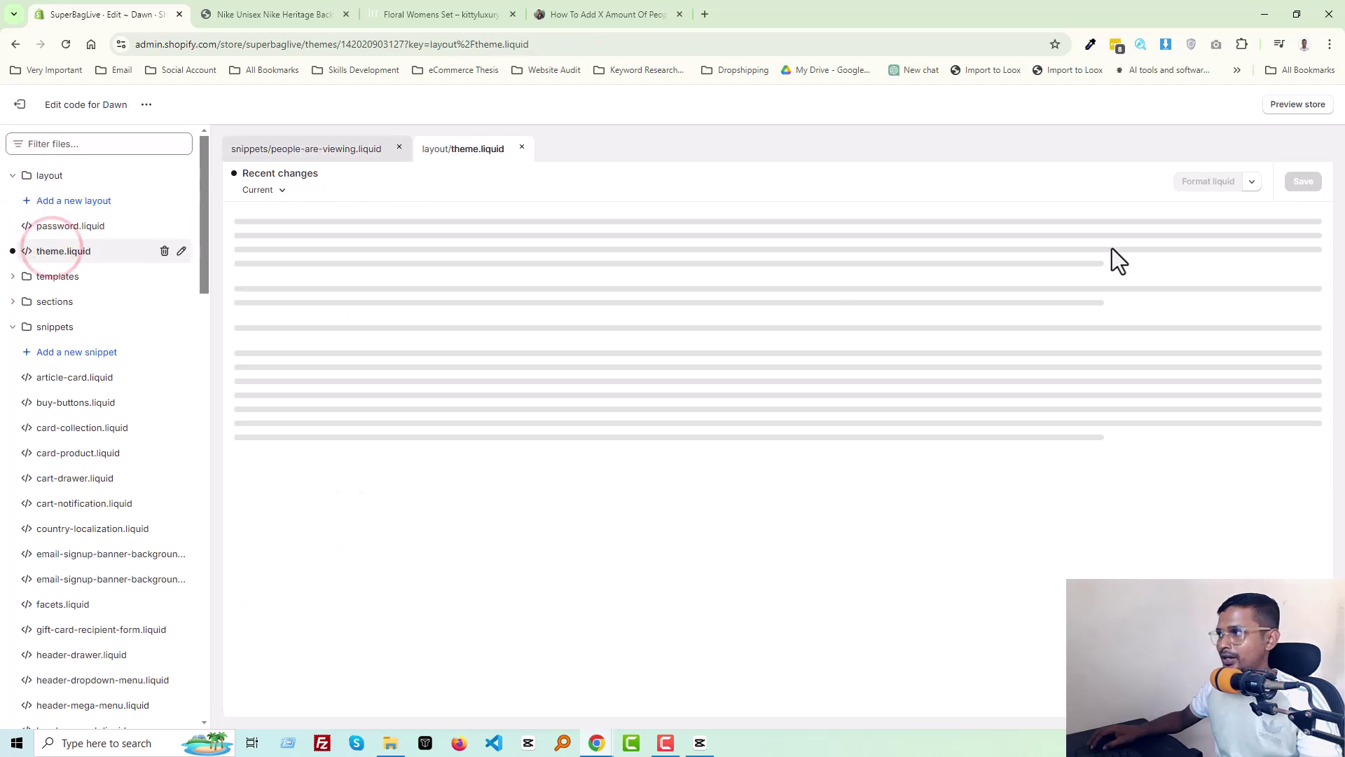
pyautogui.scroll(-20, 1331, 238)
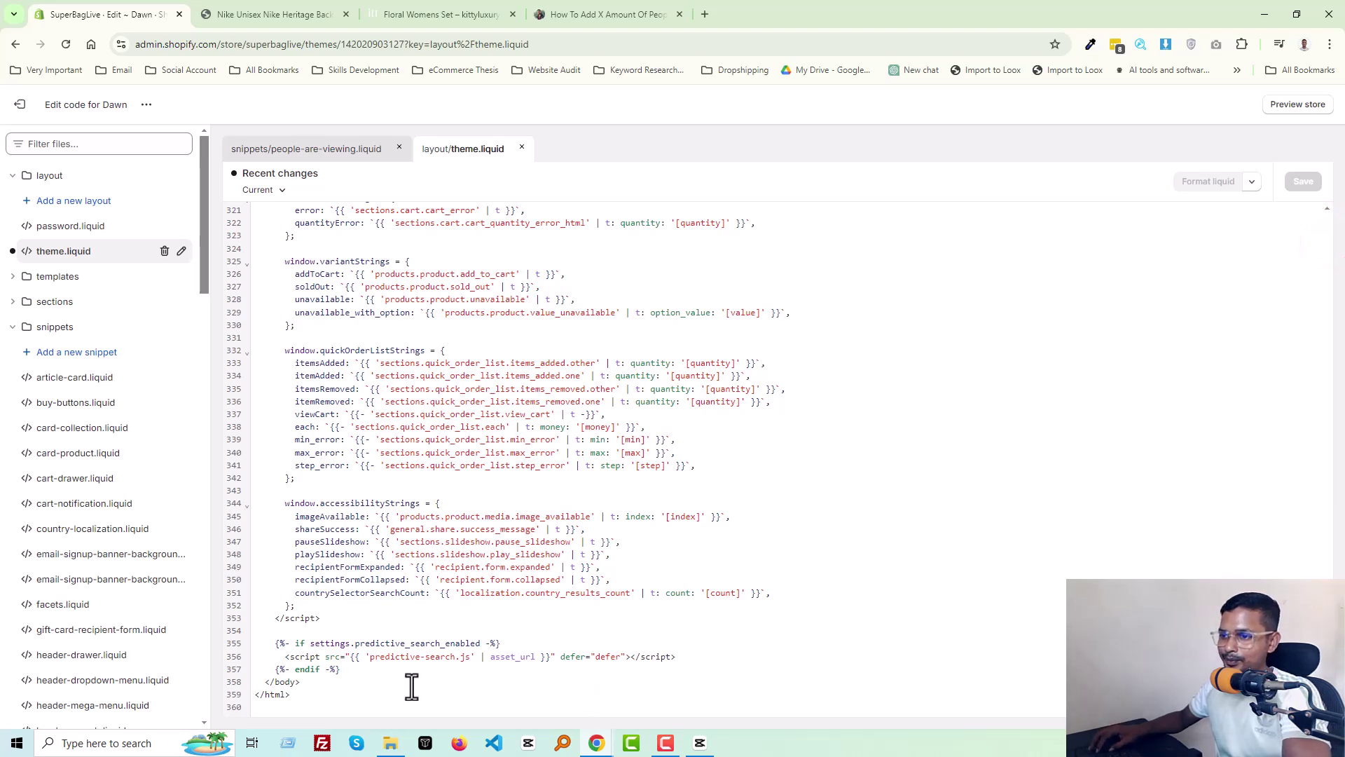
pyautogui.click(385, 668)
pyautogui.press('Return')
pyautogui.press('Return')
pyautogui.press('Return')
pyautogui.press('Return')
pyautogui.press('Return')
pyautogui.press('Return')
pyautogui.press('Return')
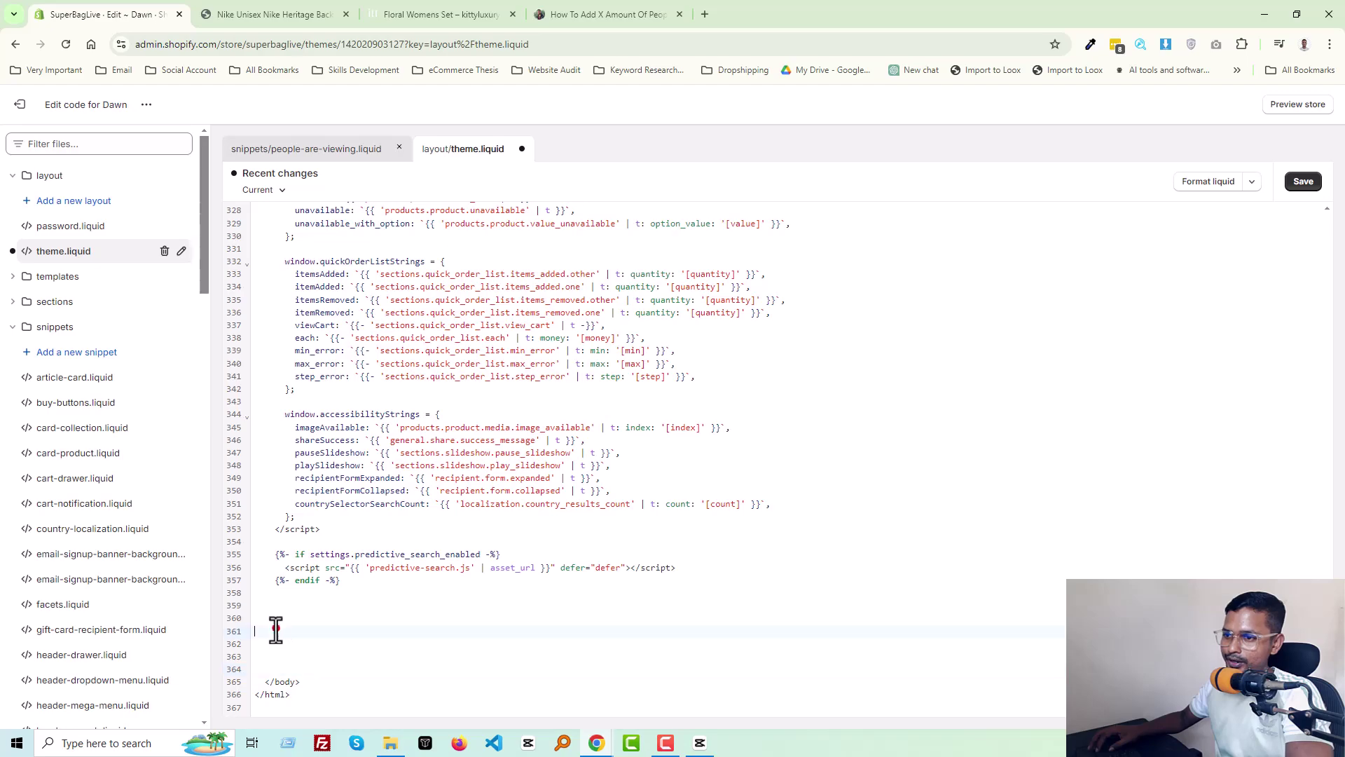
pyautogui.click(306, 677)
pyautogui.click(275, 630)
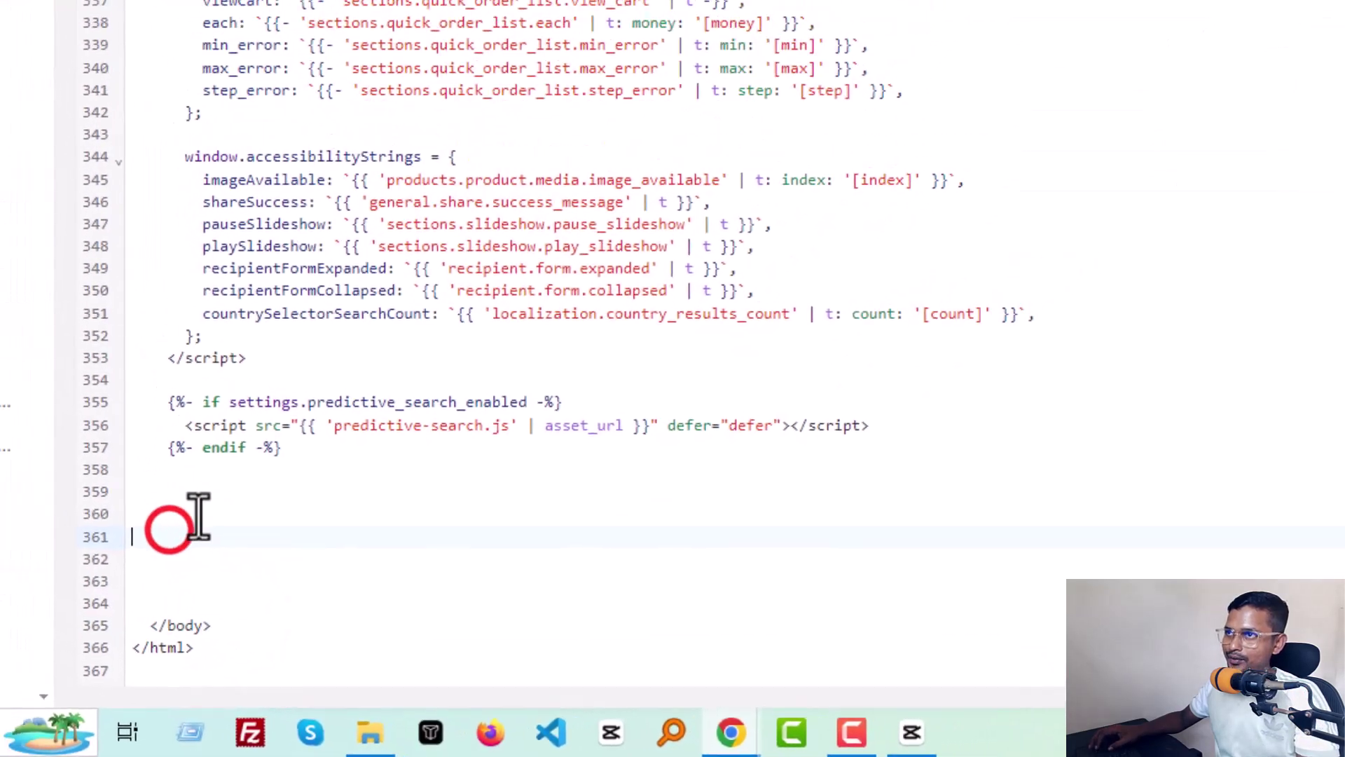
# Step: Paste {%- render 'people-are-viewing' -%} on line 361 and save theme.liquid
pyautogui.click(600, 14)
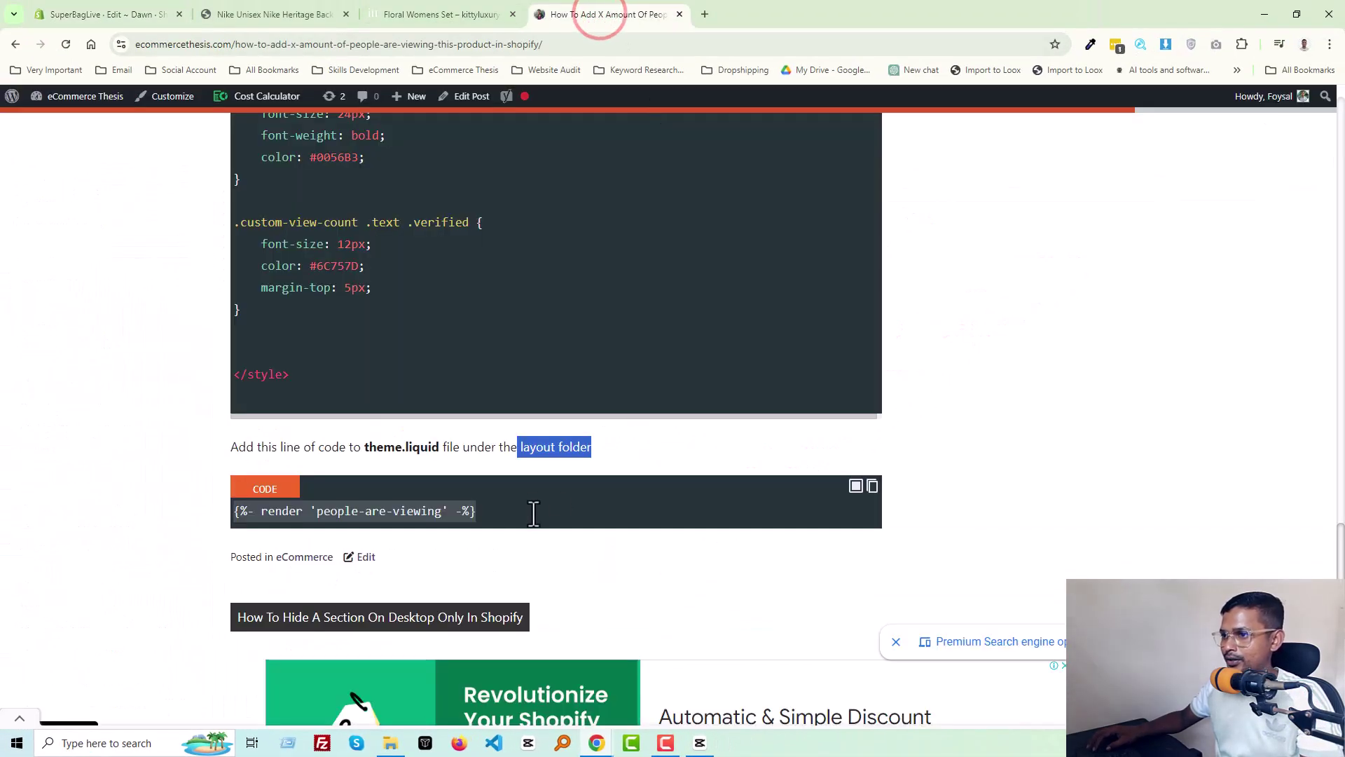
pyautogui.rightClick(451, 512)
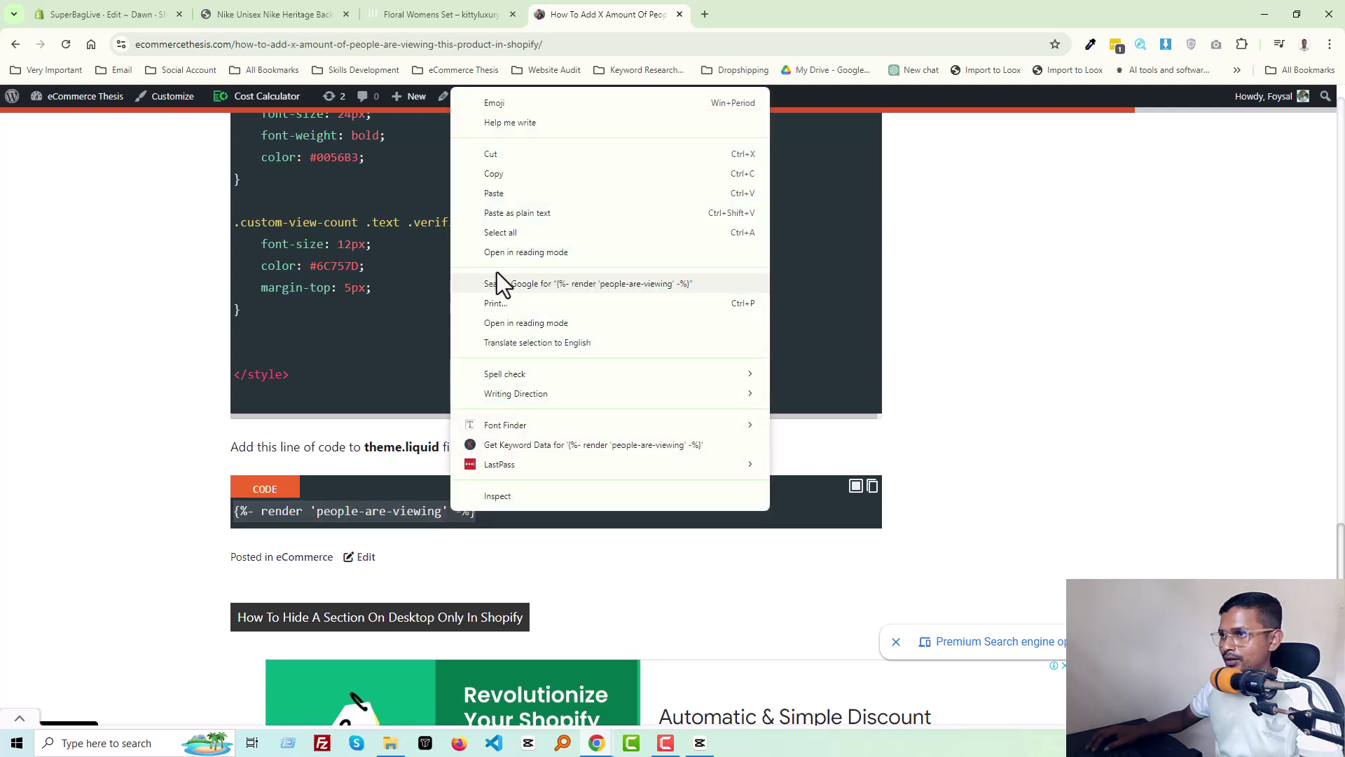
pyautogui.click(490, 180)
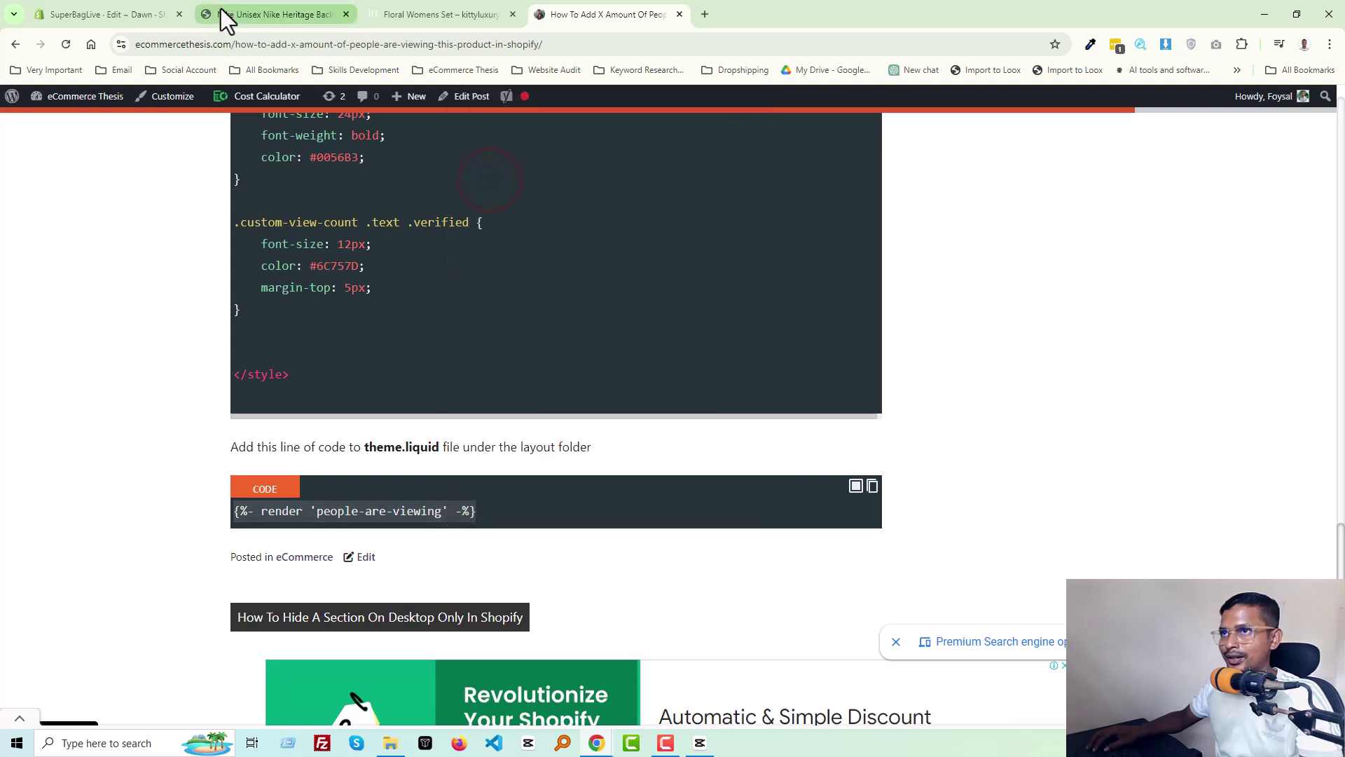
pyautogui.click(98, 10)
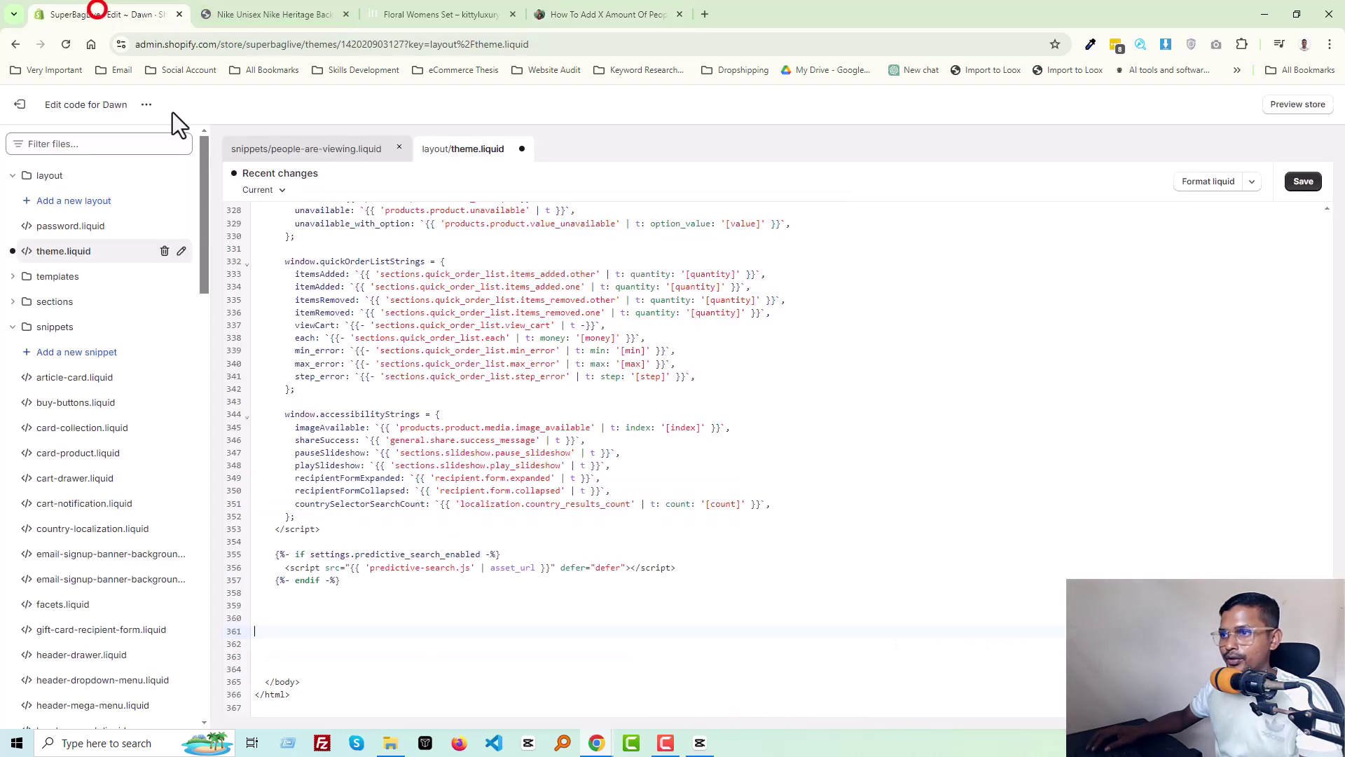
pyautogui.rightClick(281, 633)
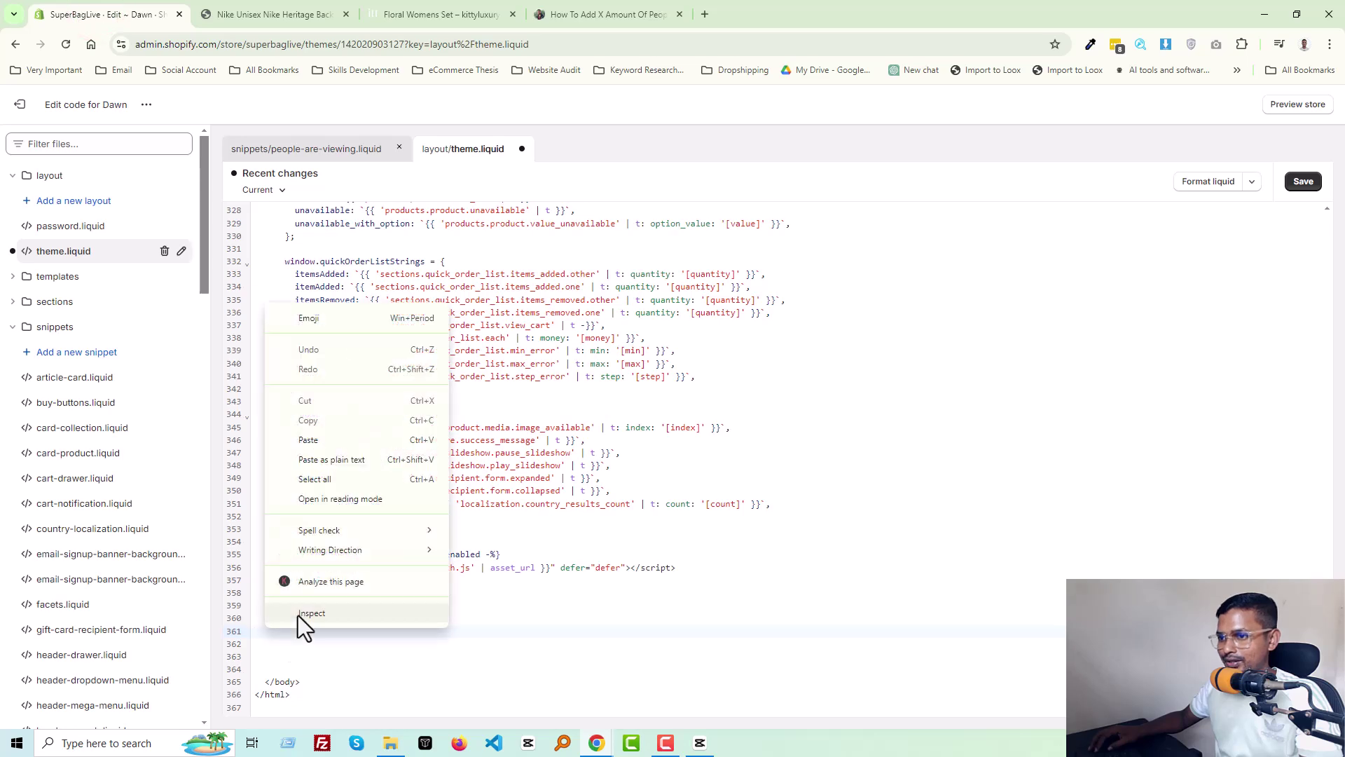
pyautogui.click(326, 439)
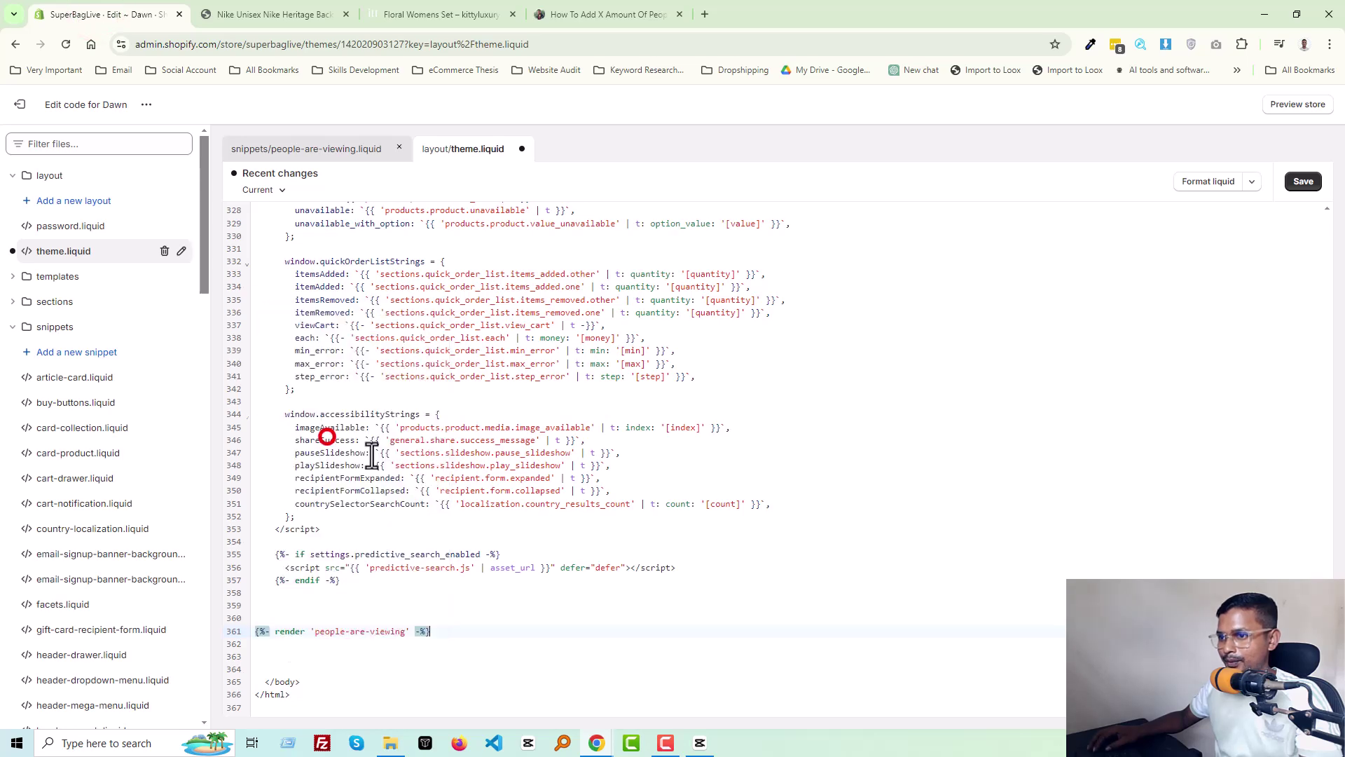
pyautogui.click(1303, 184)
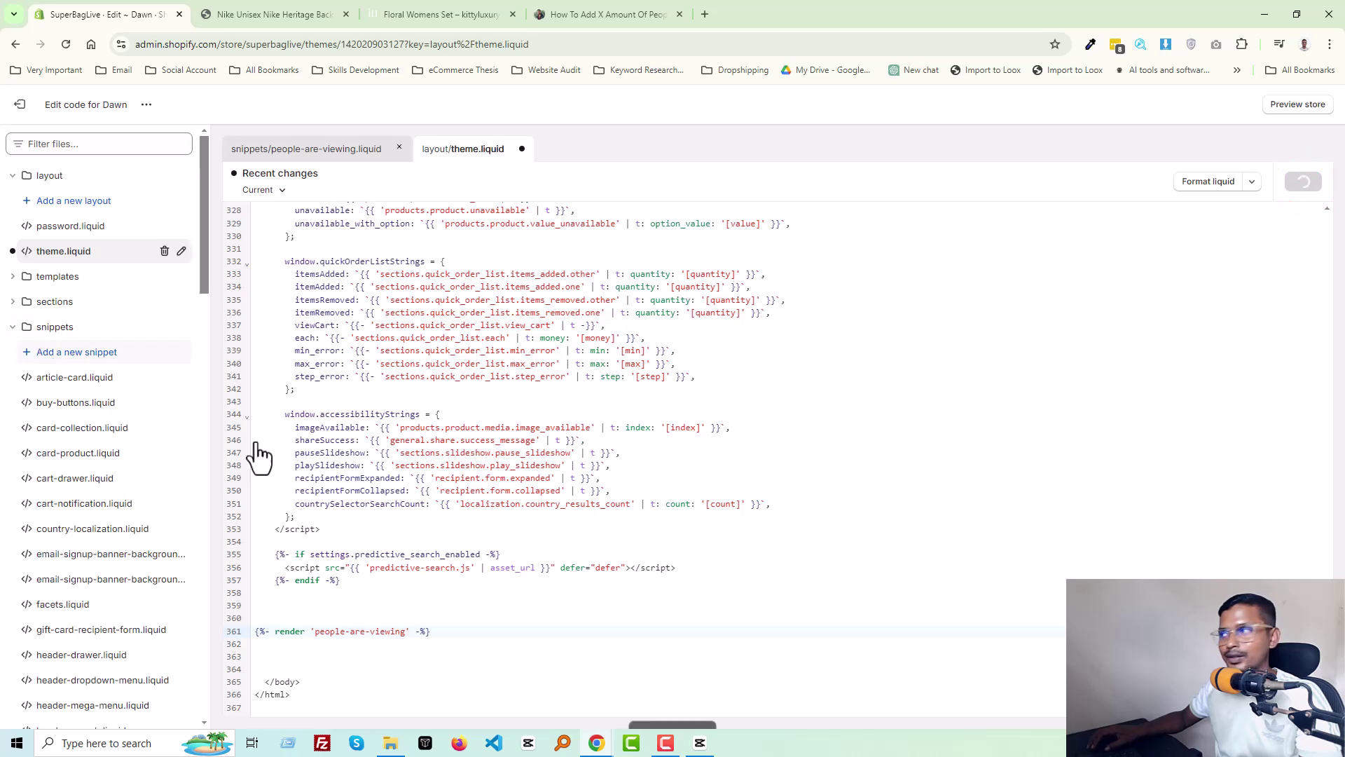
# Step: Reload the Nike Unisex Nike Heritage Backpack page twice to see the new viewer box
pyautogui.click(237, 14)
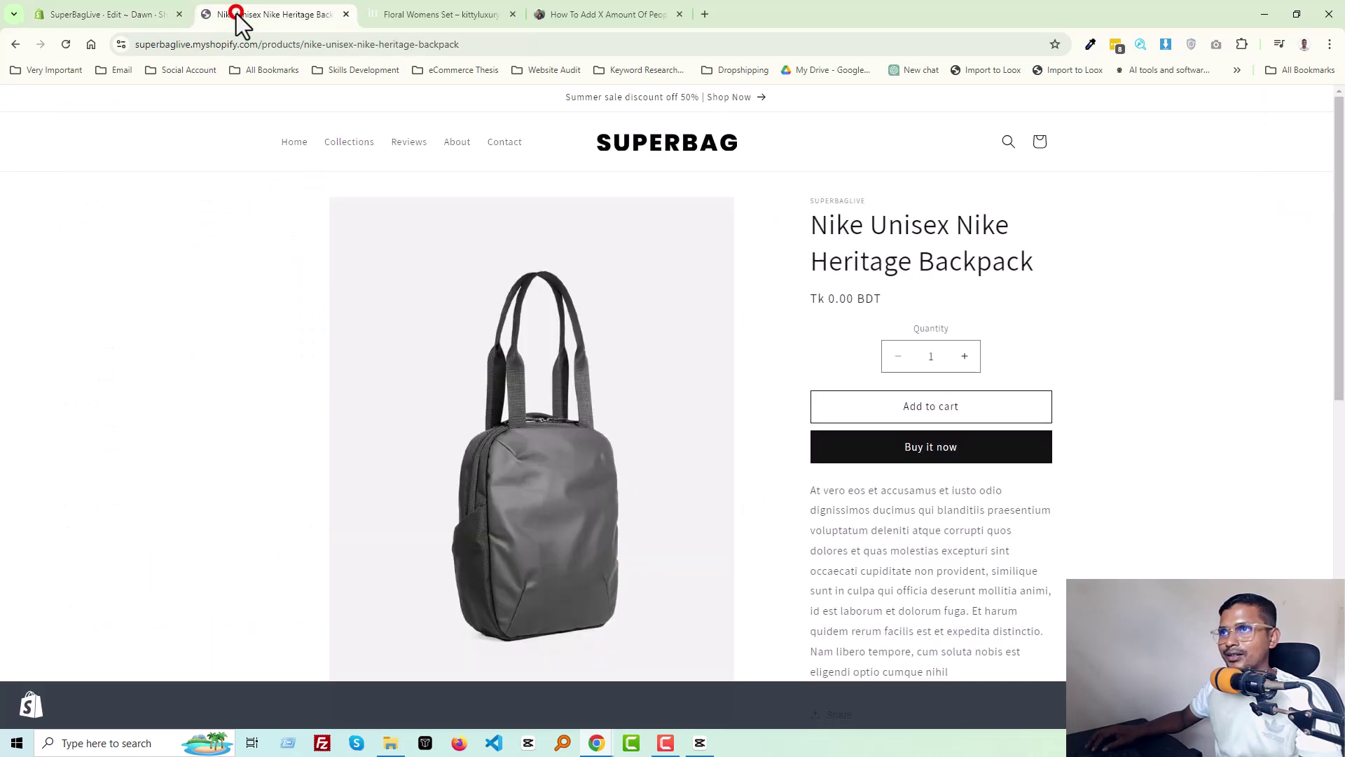
pyautogui.rightClick(265, 319)
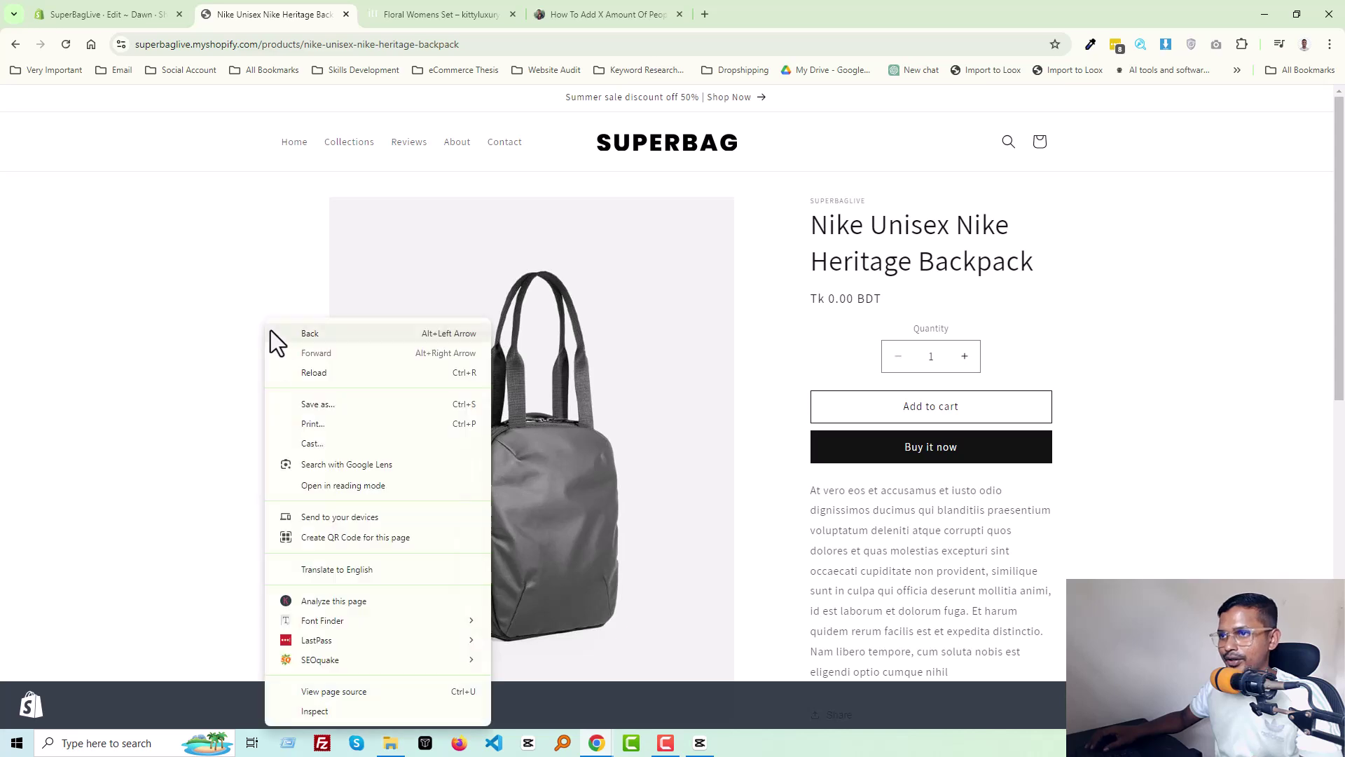
pyautogui.click(298, 372)
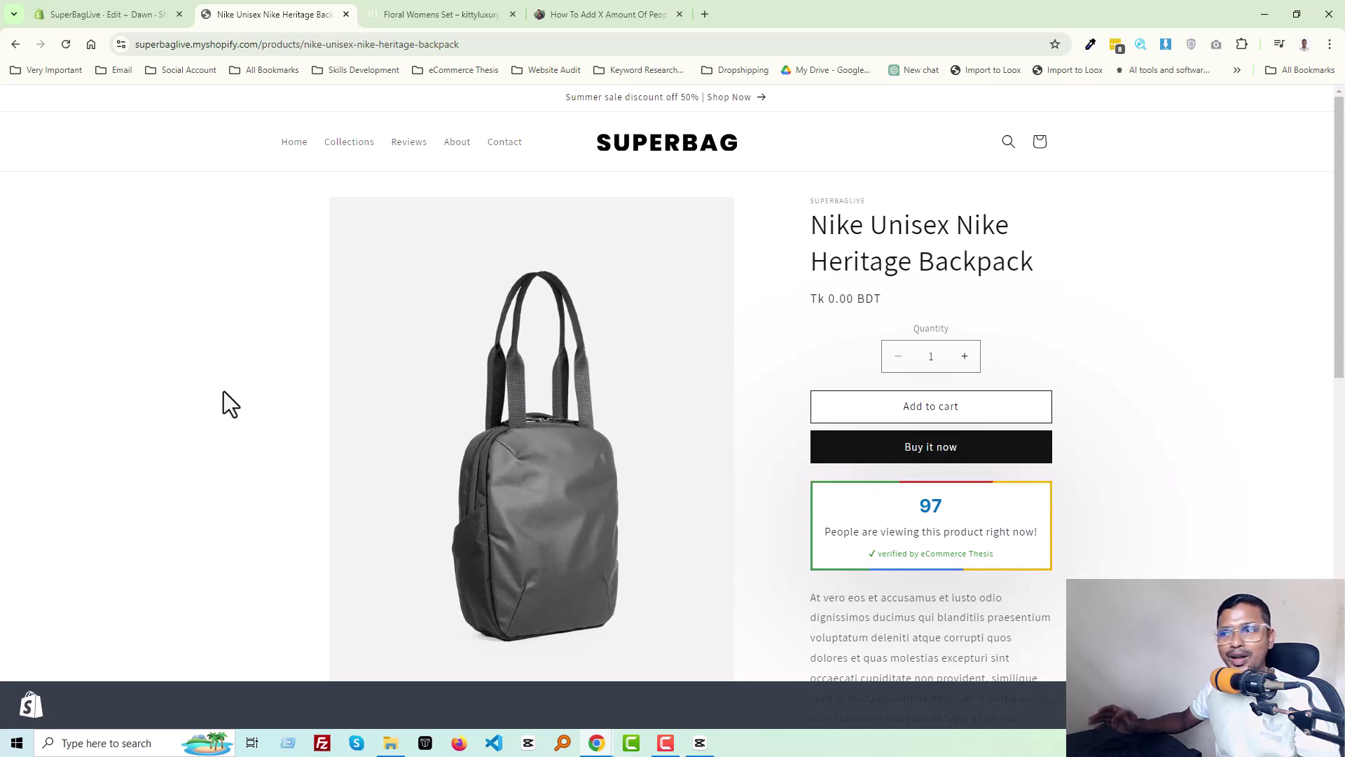
pyautogui.rightClick(257, 353)
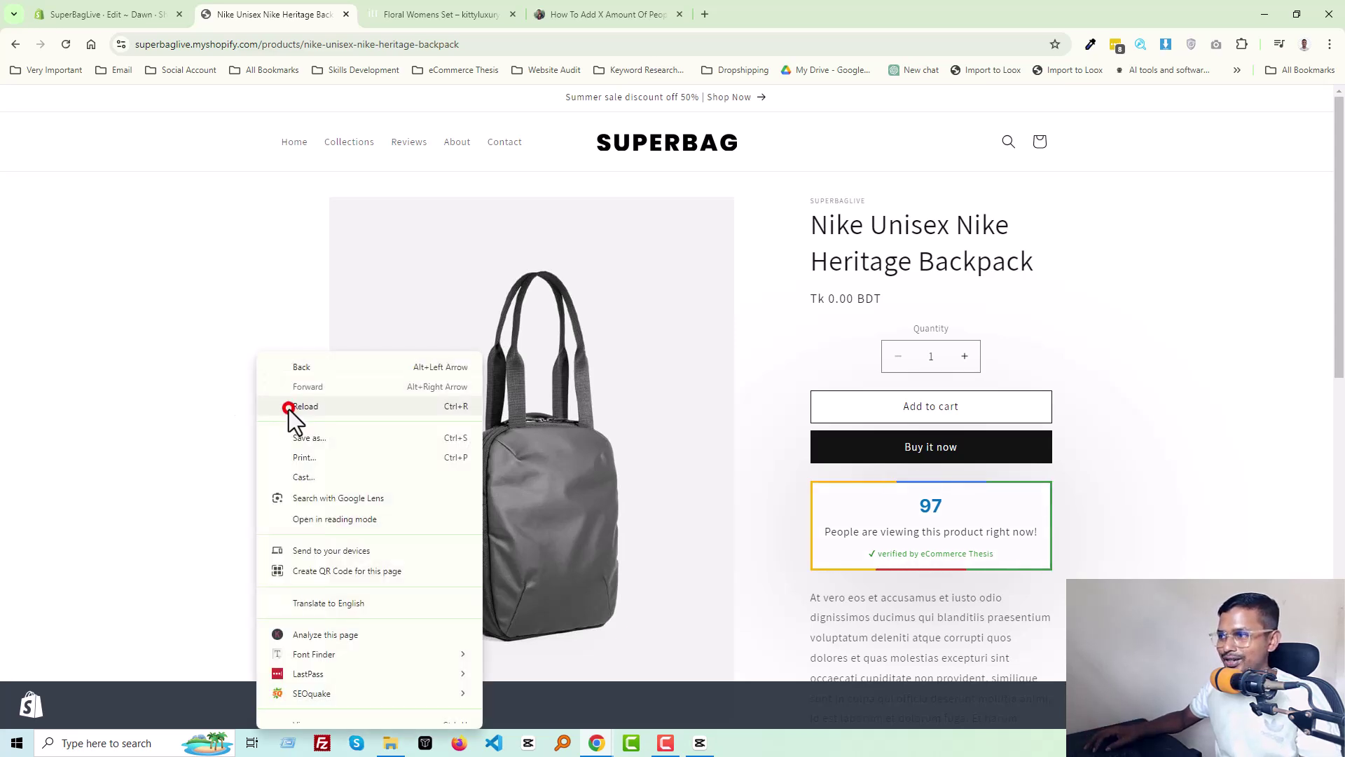
pyautogui.click(289, 410)
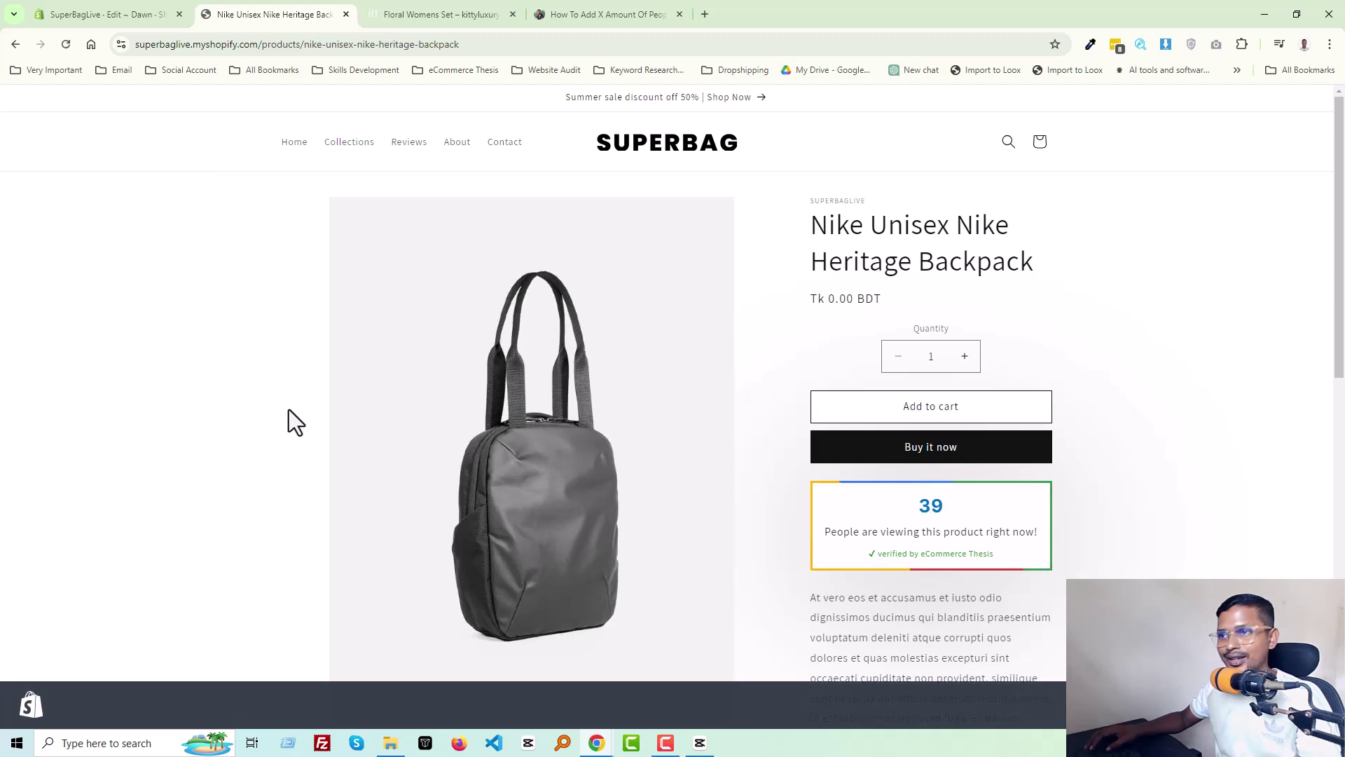
# Step: Check the Realm Solid Backpack and Video - 3D Model Product pages, then return to the tutorial
pyautogui.scroll(-10, 463, 382)
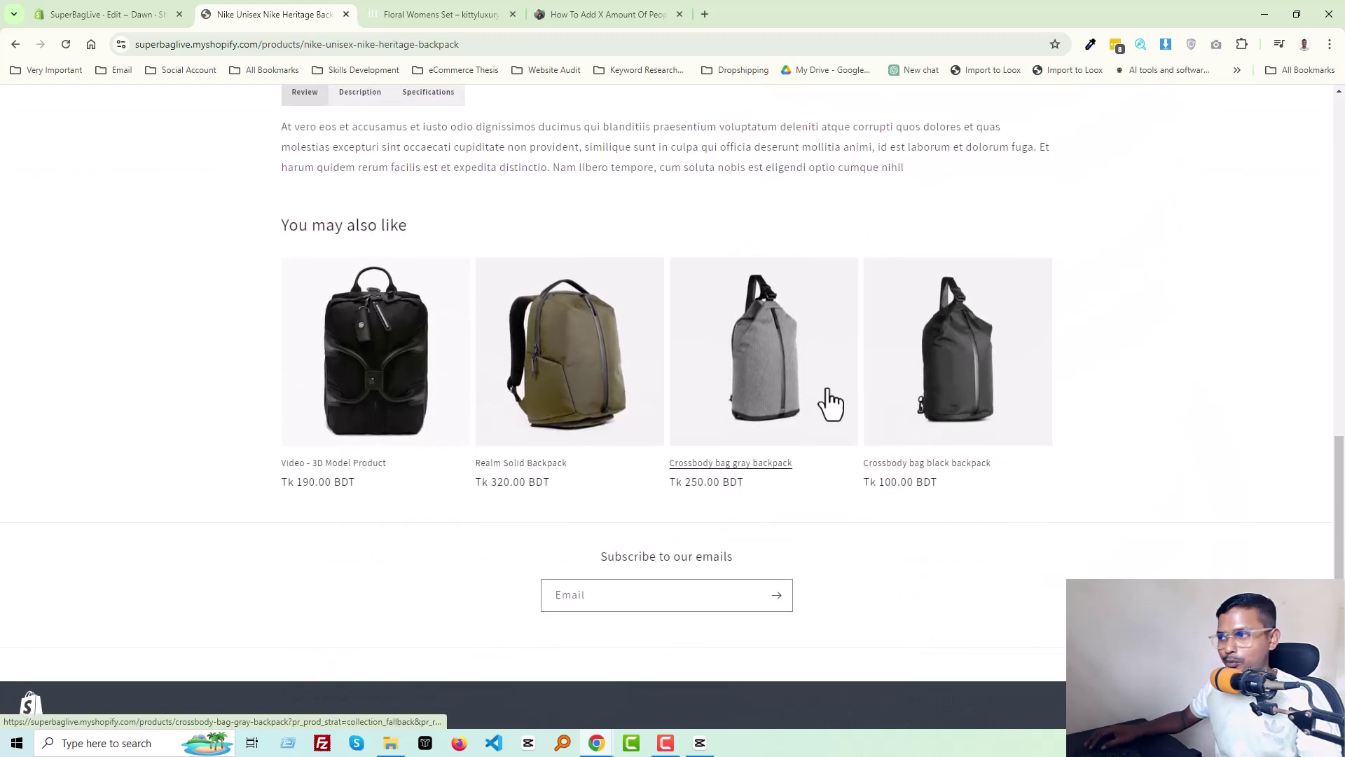
pyautogui.click(522, 362)
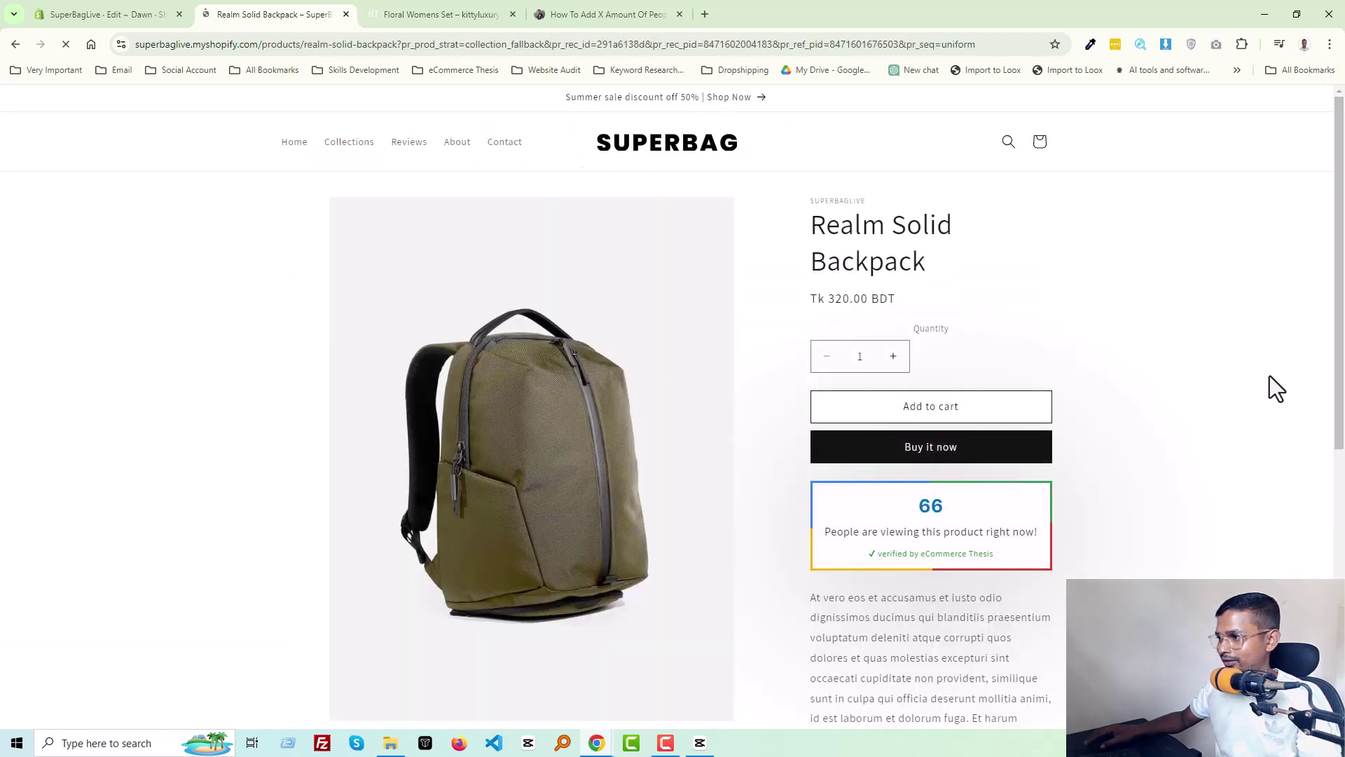
pyautogui.scroll(-9, 1270, 377)
pyautogui.click(330, 371)
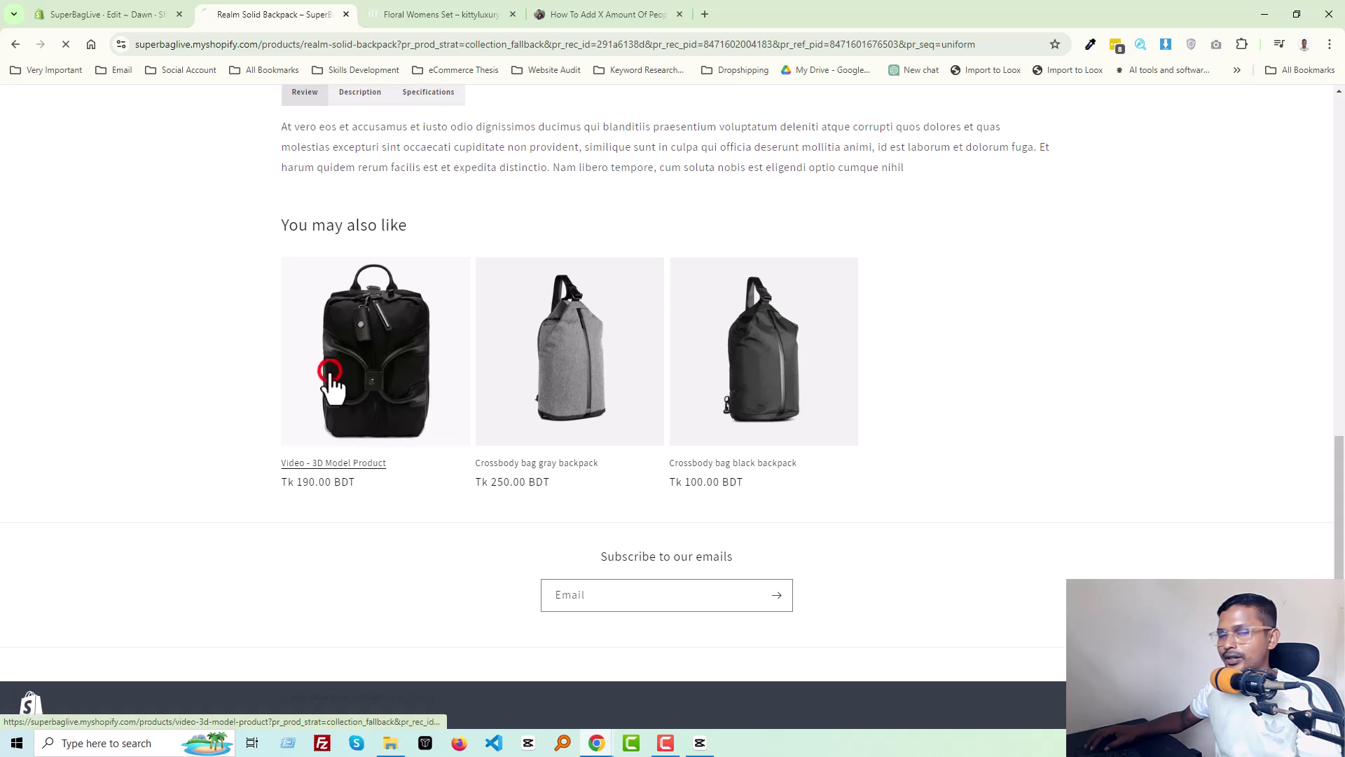
pyautogui.scroll(-2, 1002, 371)
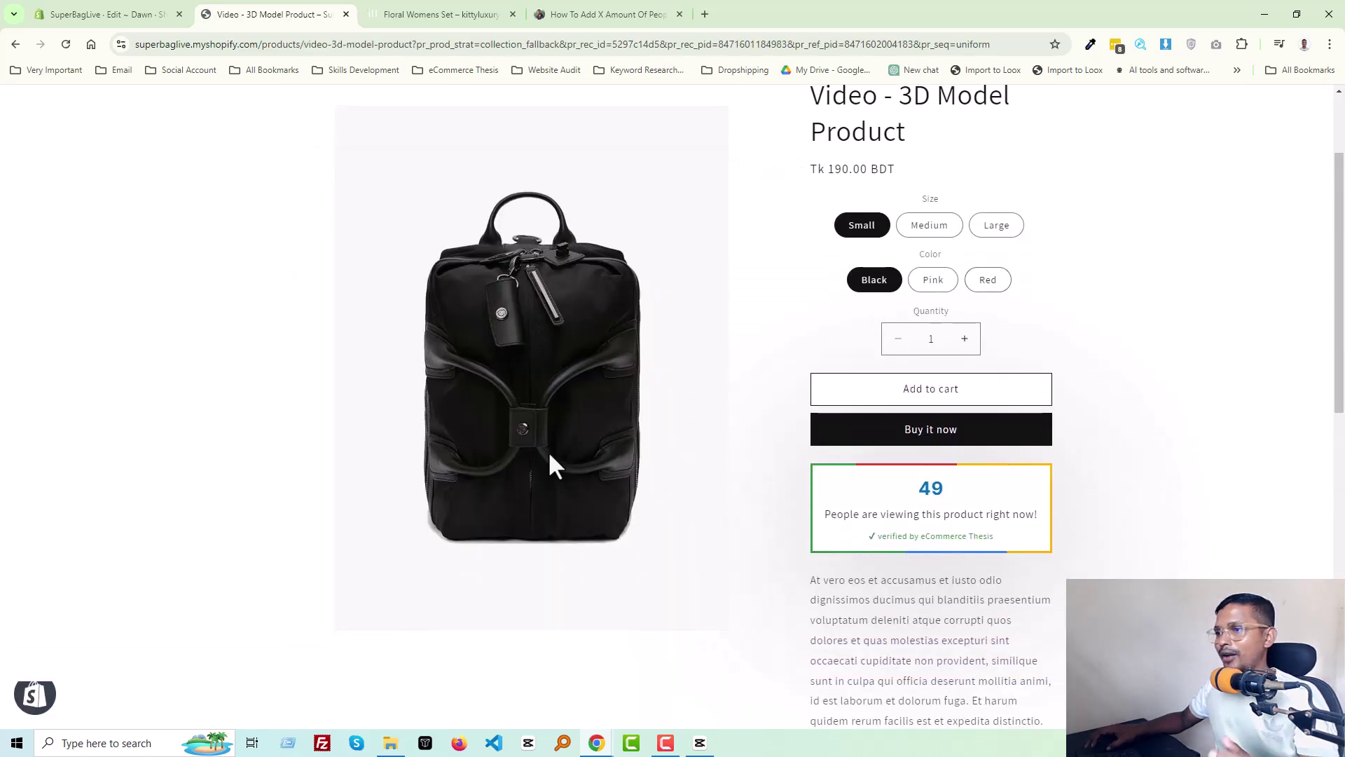
pyautogui.scroll(2, 805, 498)
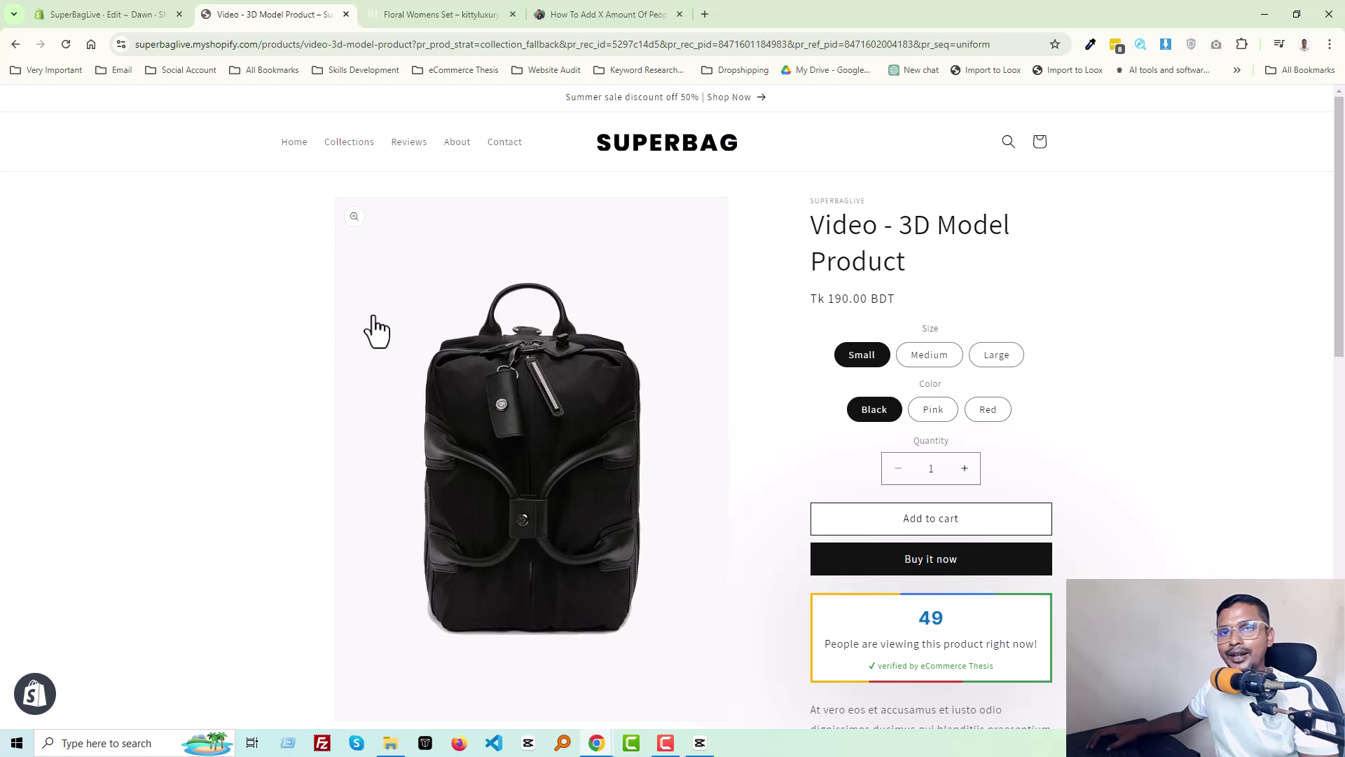
pyautogui.hotkey('ctrl', '4')
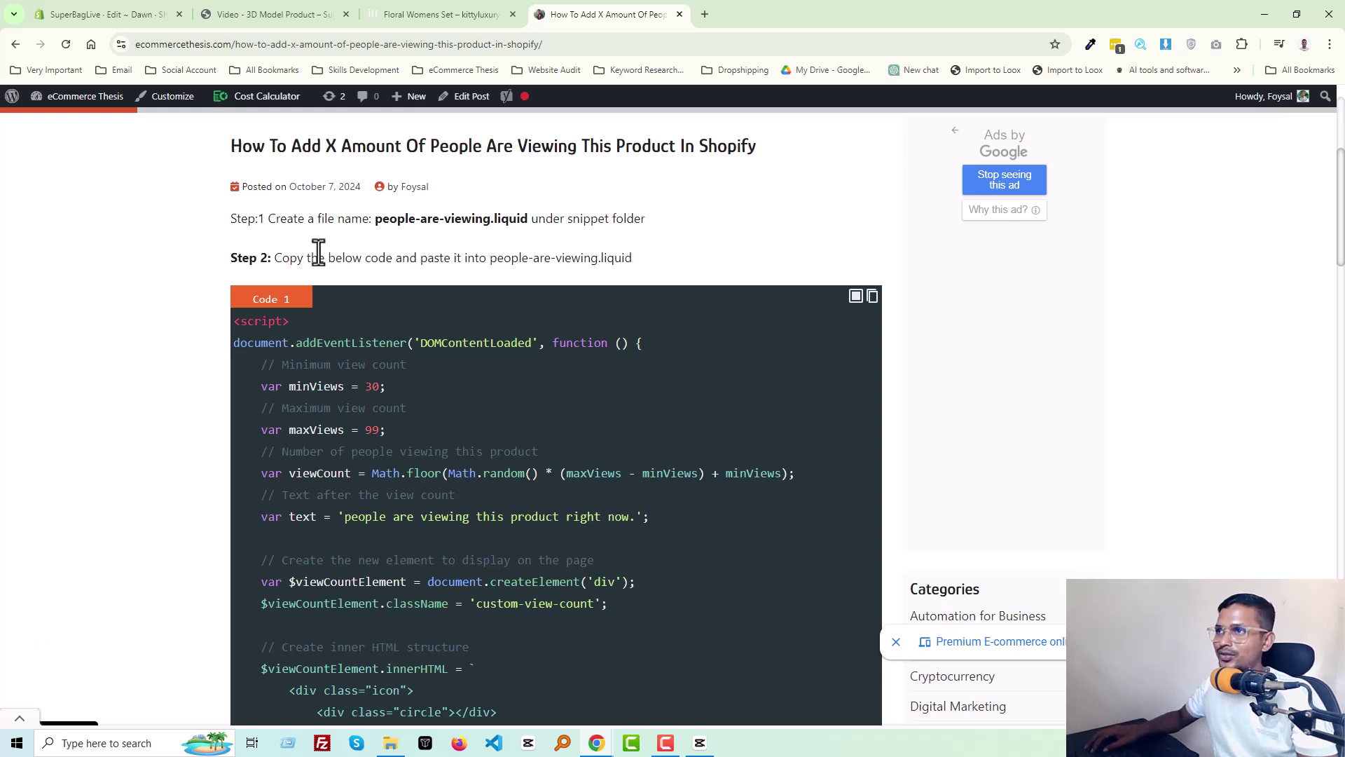
pyautogui.click(571, 43)
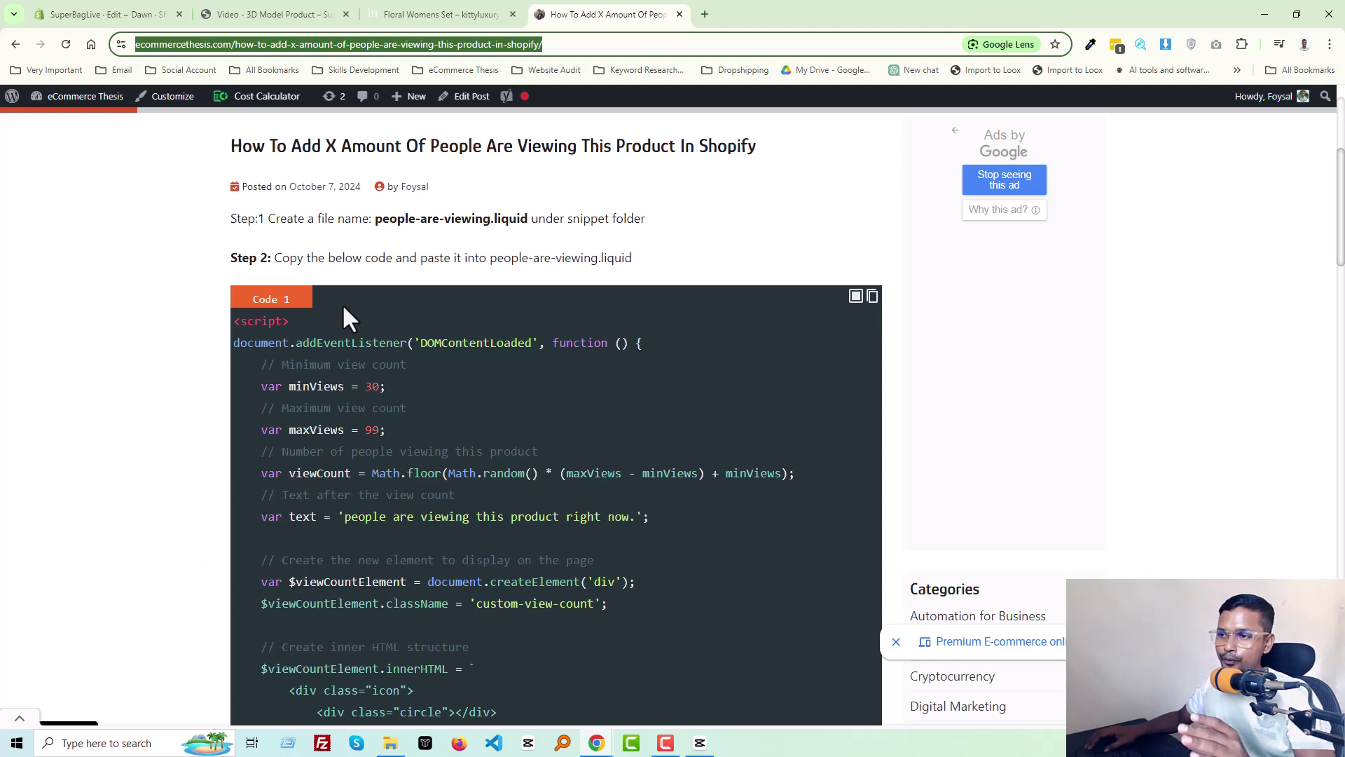
pyautogui.scroll(-5, 342, 304)
pyautogui.scroll(-3, 377, 434)
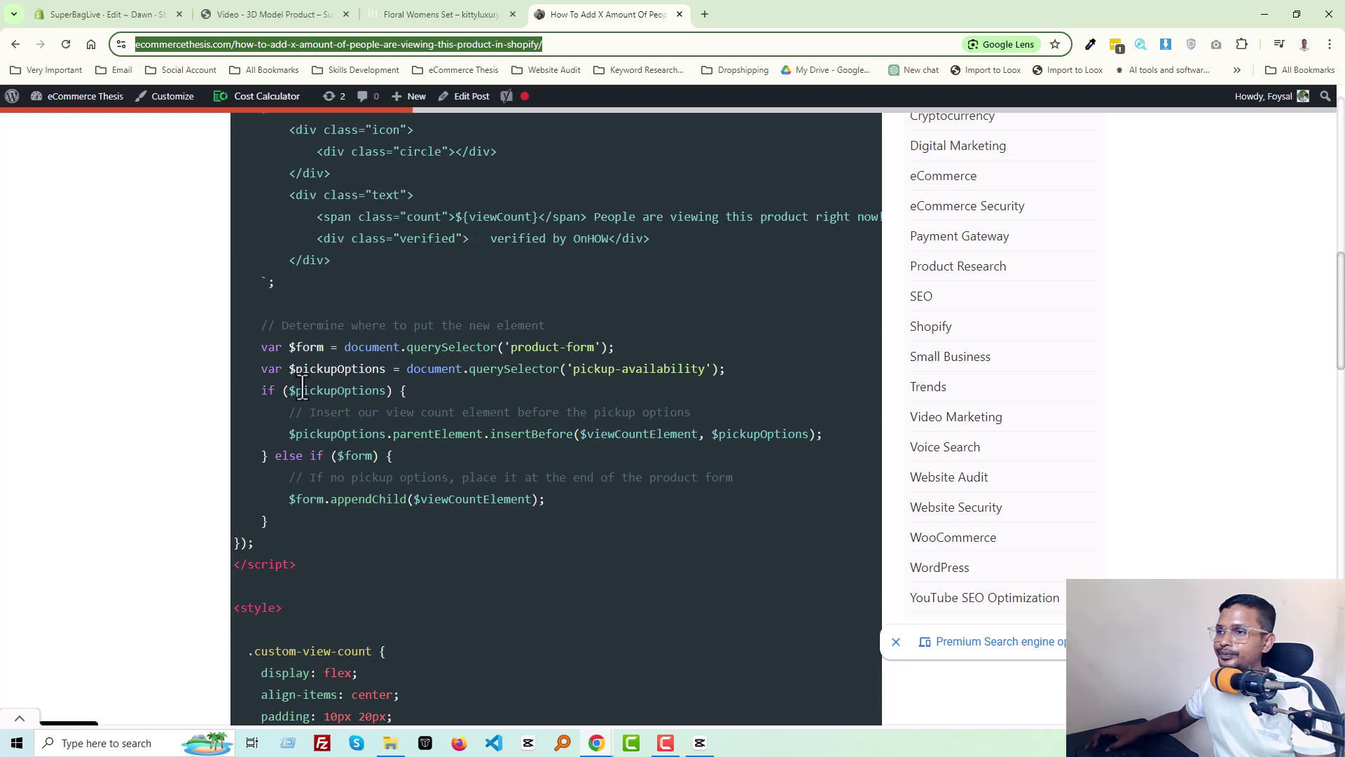
pyautogui.scroll(4, 301, 387)
pyautogui.scroll(-11, 302, 387)
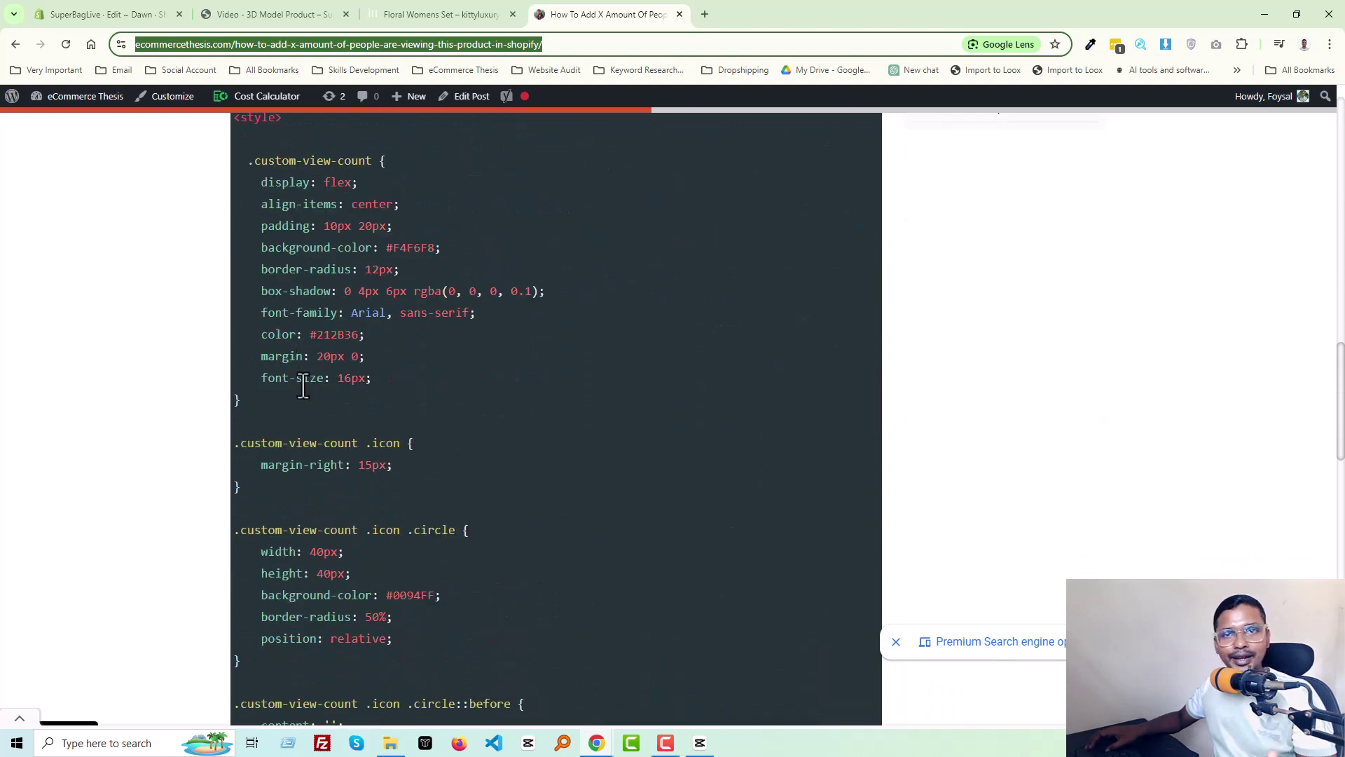
pyautogui.scroll(-3, 312, 396)
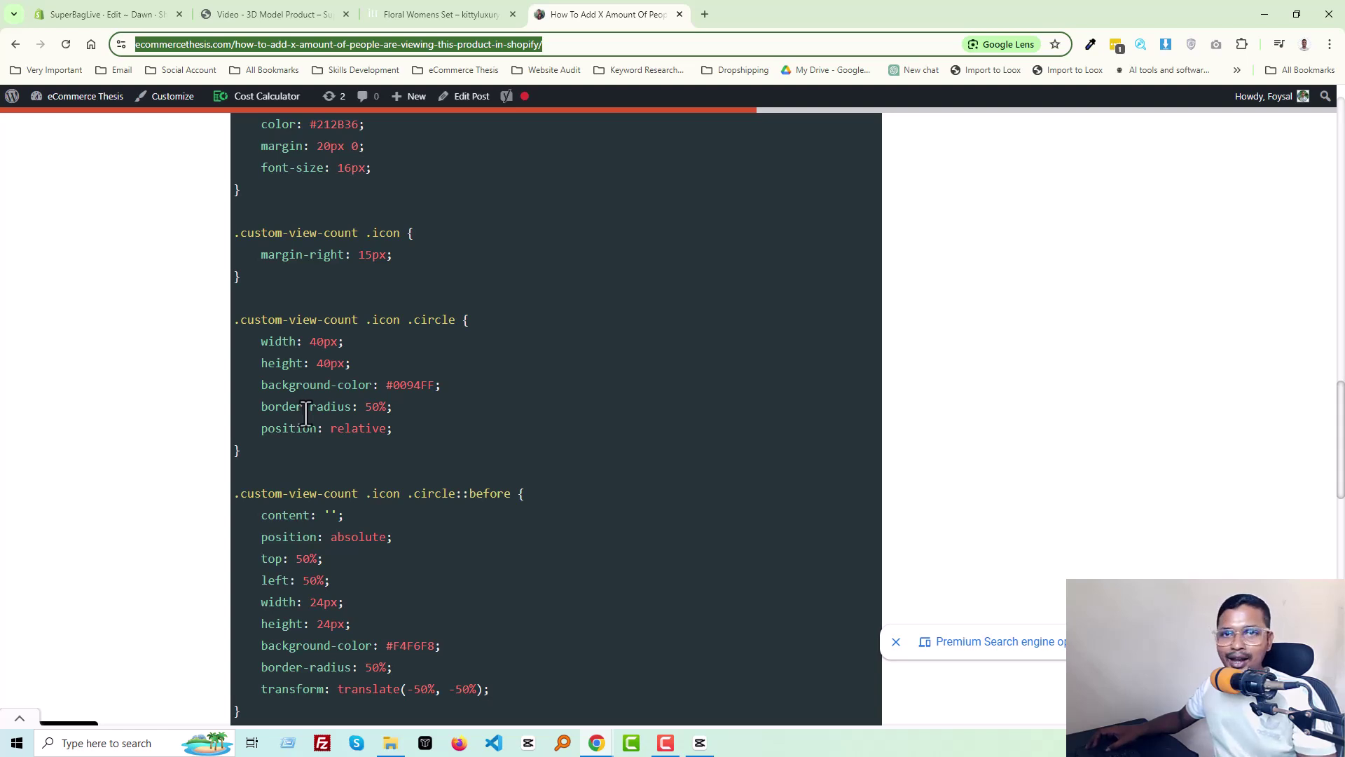
pyautogui.scroll(-3, 306, 414)
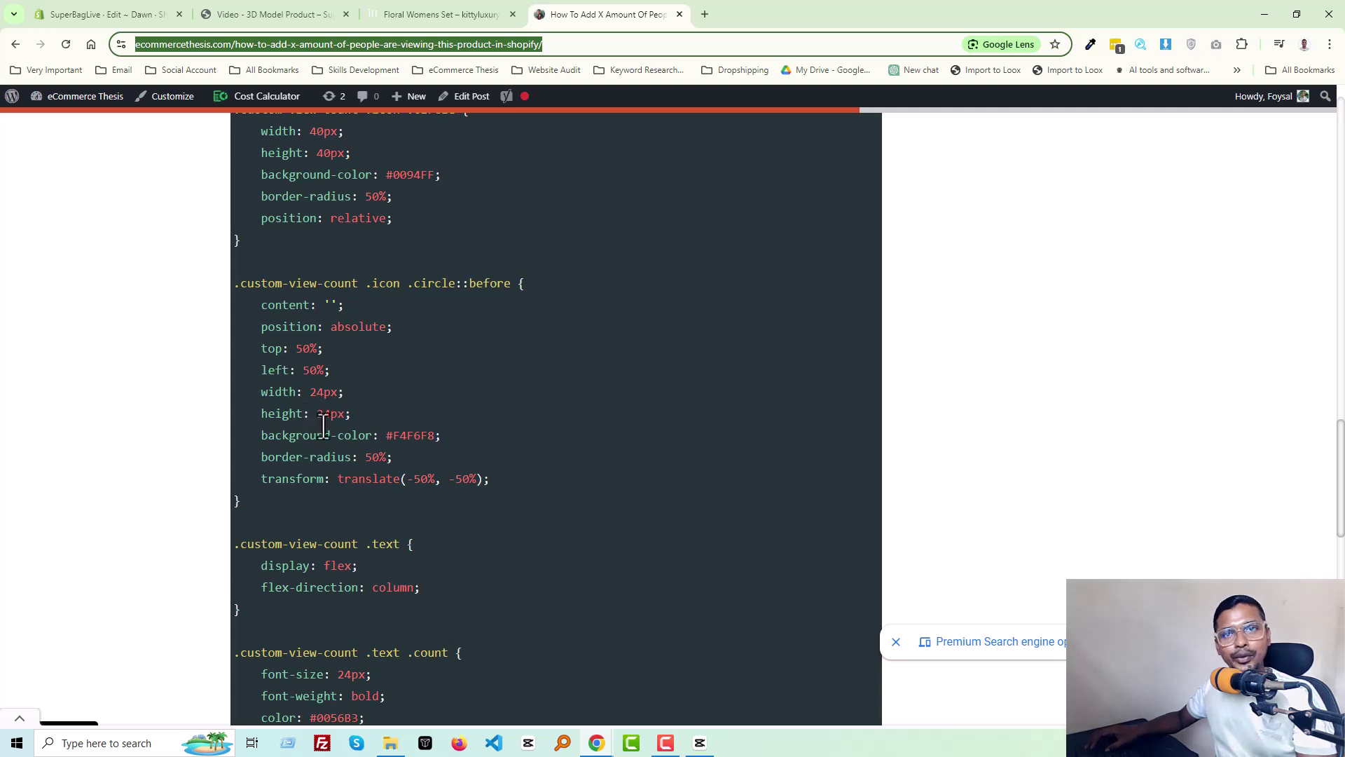
pyautogui.click(665, 742)
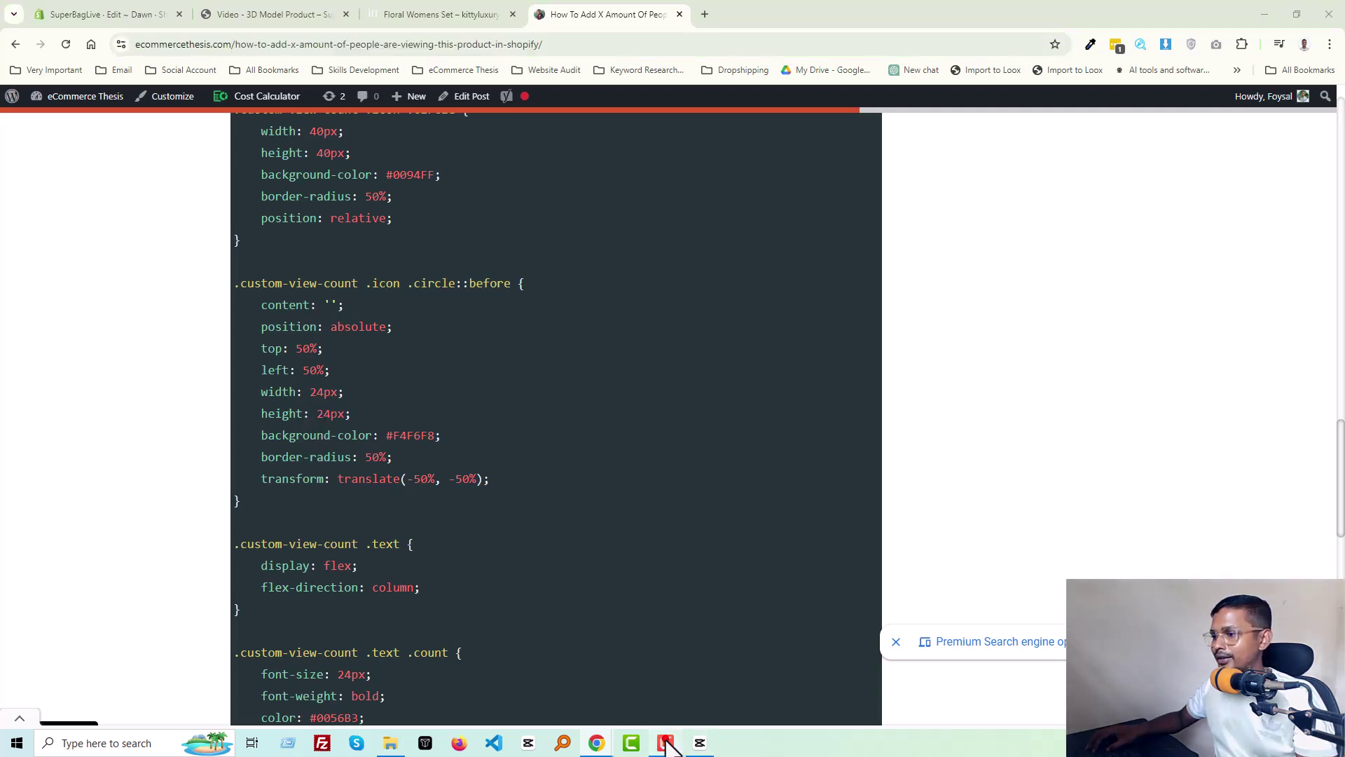